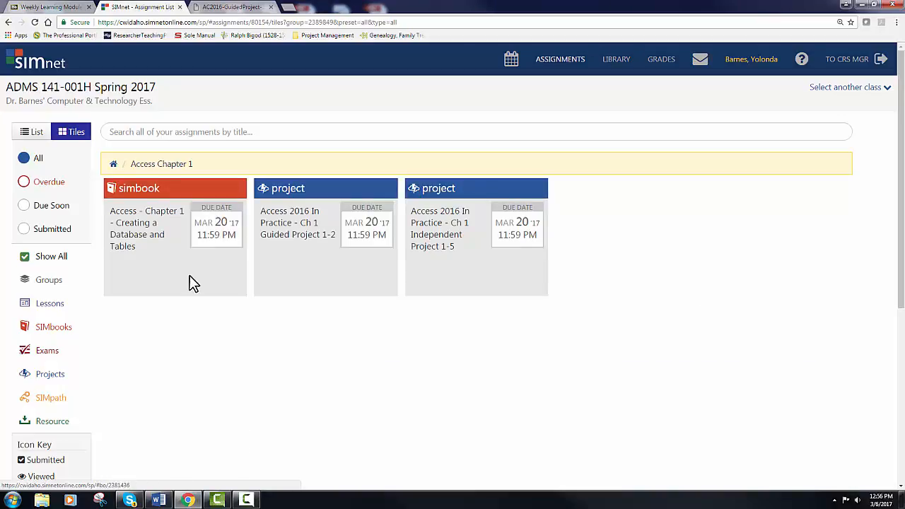
# Open the Access 2016 In Practice - Ch 1 Guided Project 1-2 tile from the SIMnet assignment list
pyautogui.click(326, 267)
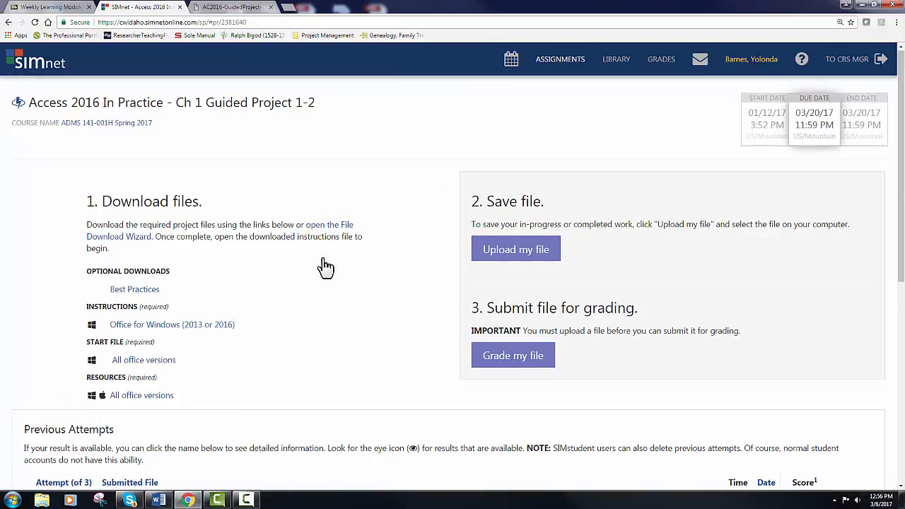
# Download the AC2016-GuidedProject-1-2-resources zip and open it to show MembersDataFile-01
pyautogui.click(139, 396)
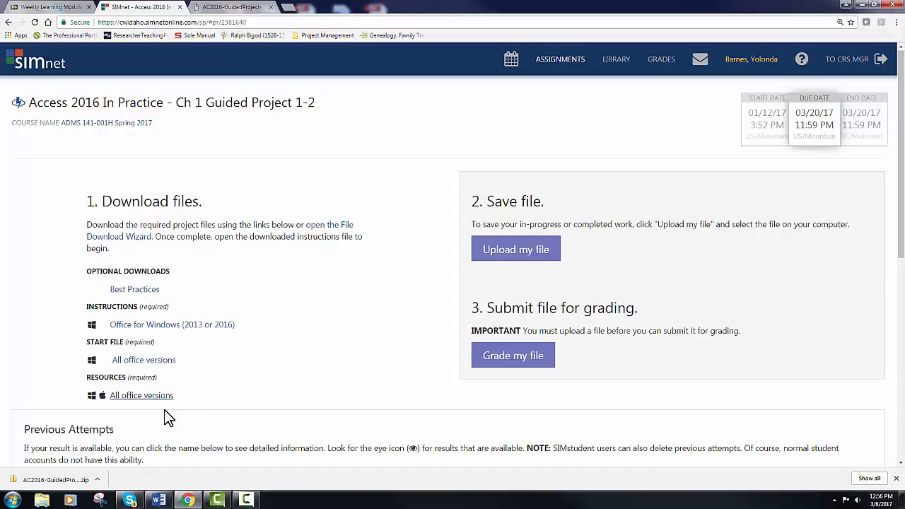
pyautogui.click(56, 481)
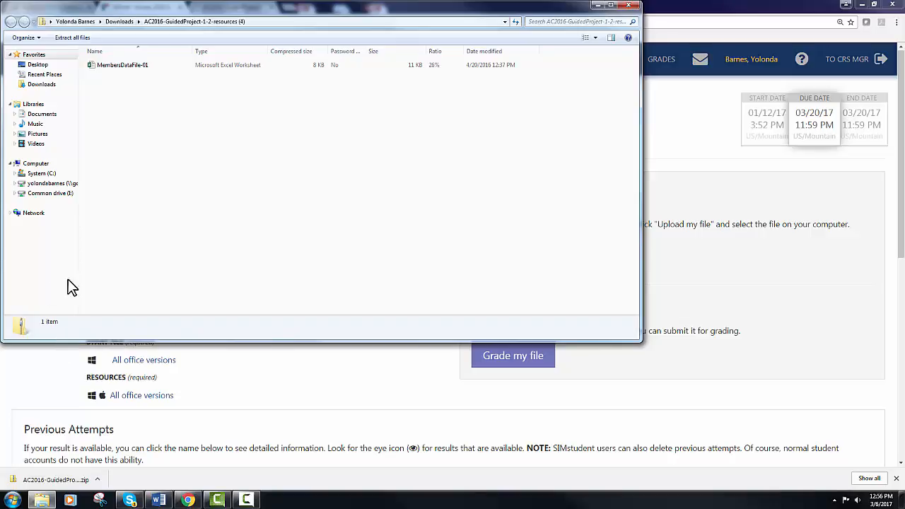
# Copy MembersDataFile-01 into the Documents > ADMS 141 > Access folder and verify it arrived
pyautogui.click(116, 65)
pyautogui.rightClick(116, 65)
pyautogui.click(140, 95)
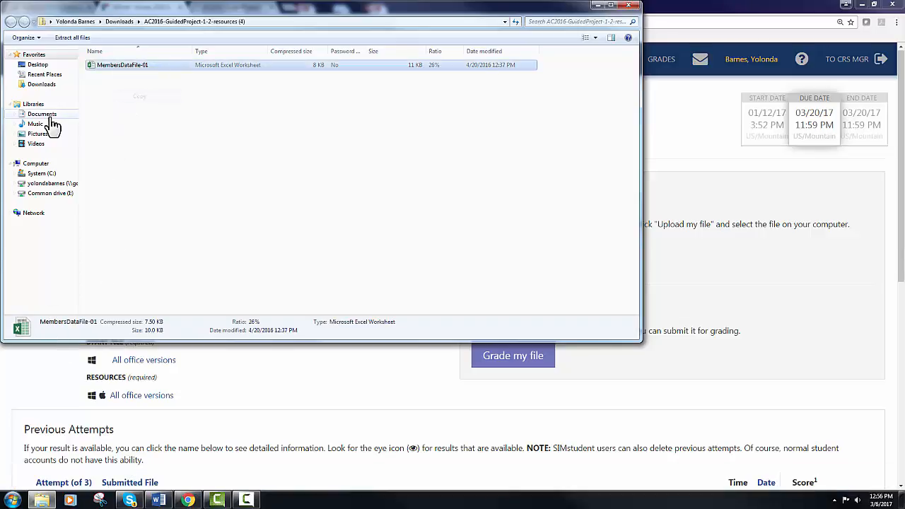
pyautogui.click(42, 114)
pyautogui.doubleClick(106, 160)
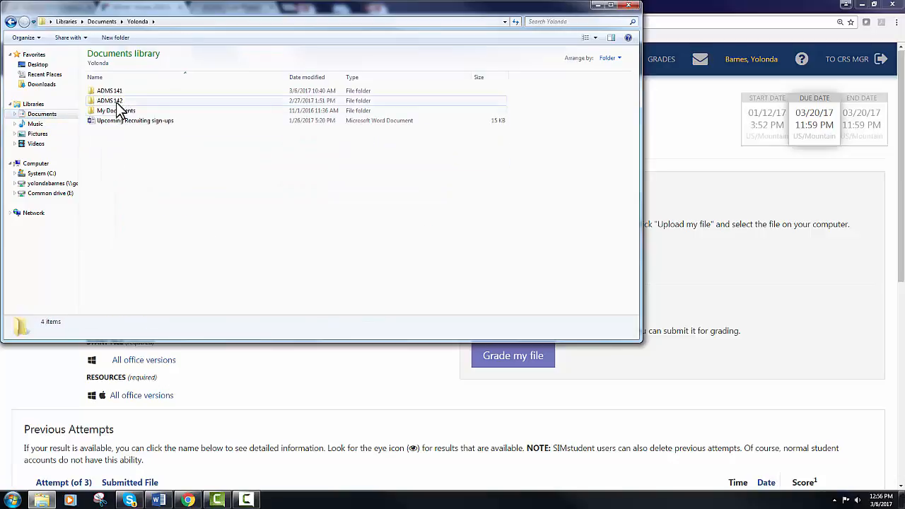
pyautogui.doubleClick(118, 92)
pyautogui.click(119, 94)
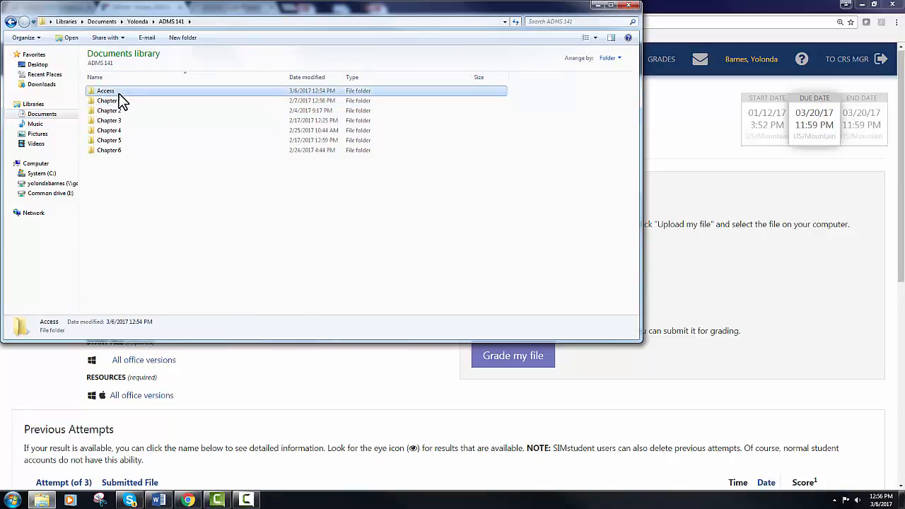
pyautogui.rightClick(118, 93)
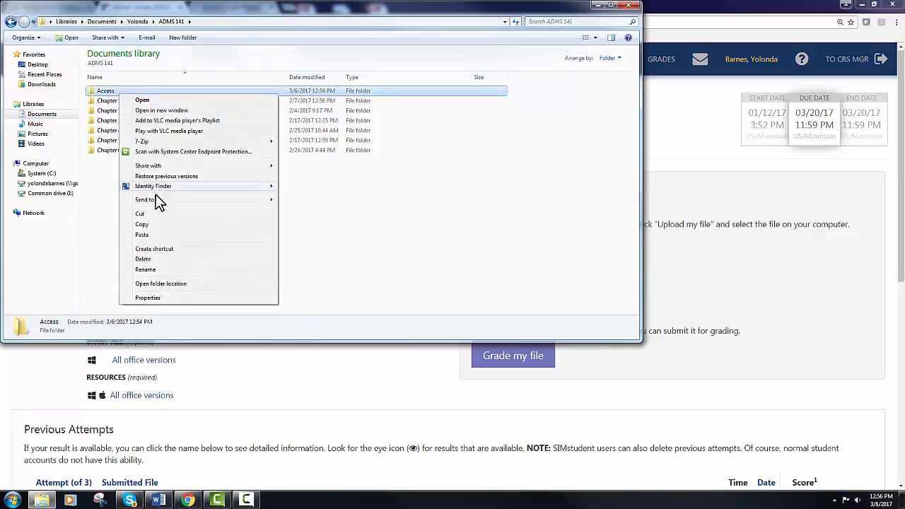
pyautogui.click(154, 233)
pyautogui.doubleClick(149, 90)
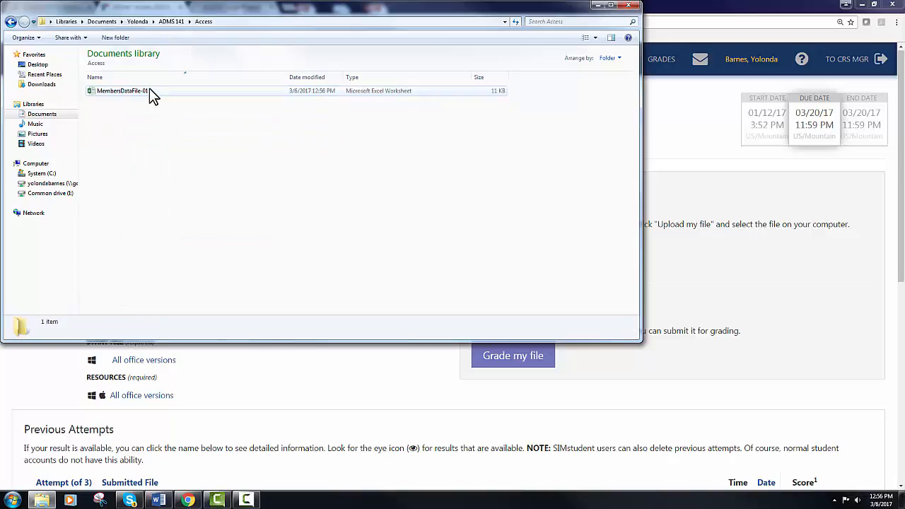
pyautogui.click(598, 5)
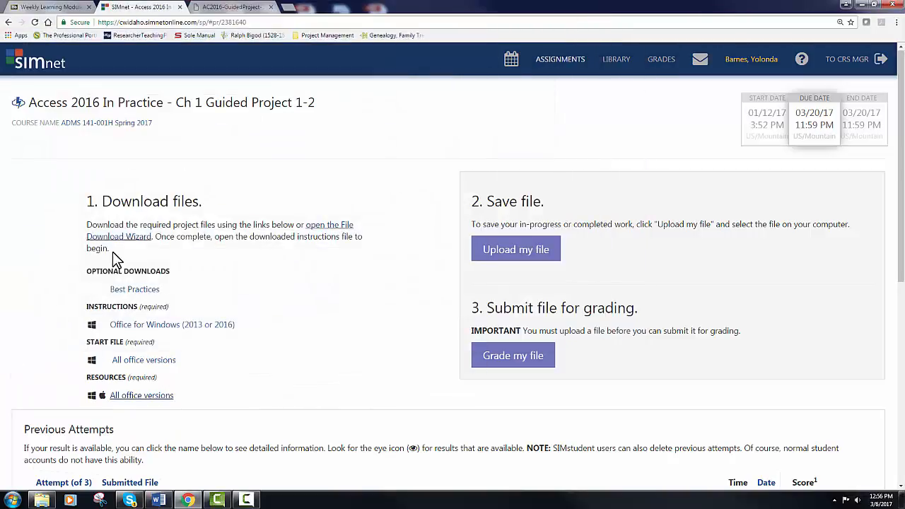
# Download the Guided Project 1-2 start database (.accdb) and open it in Access
pyautogui.click(135, 363)
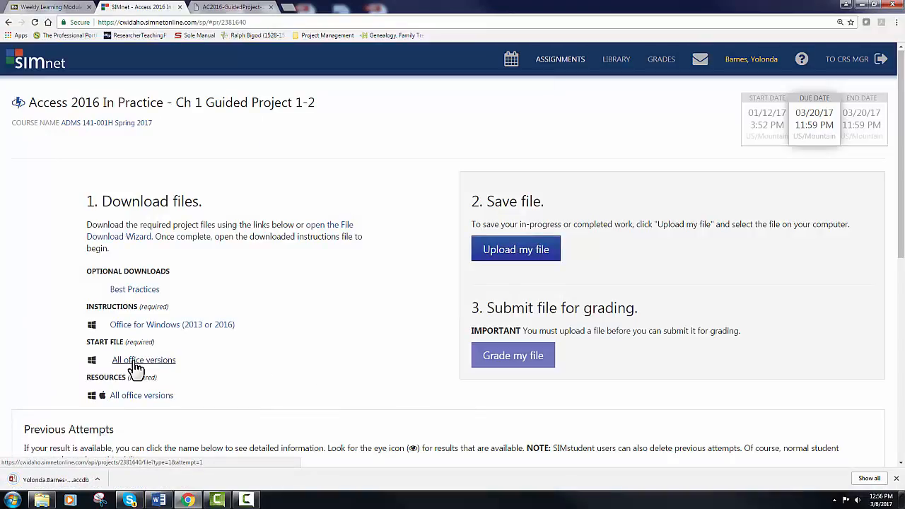
pyautogui.click(37, 484)
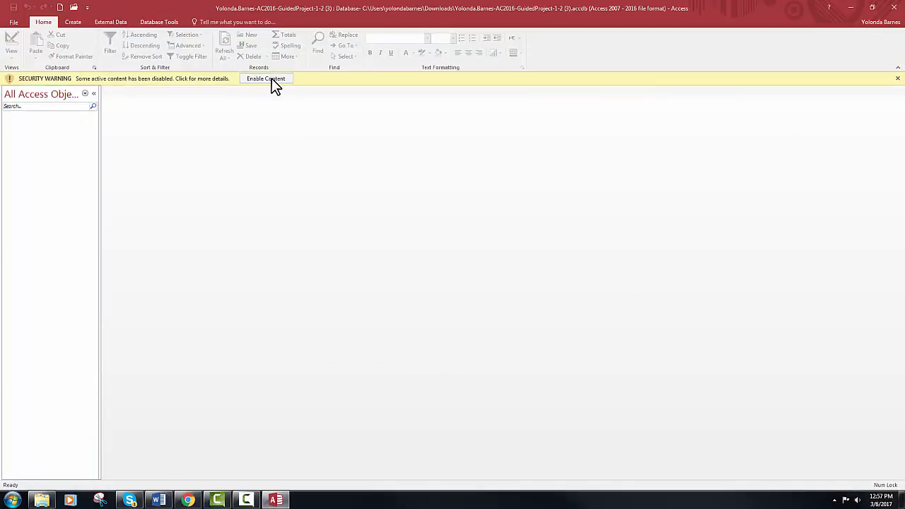
# Enable the database's blocked content and create a new blank Table1 in Datasheet view
pyautogui.click(273, 80)
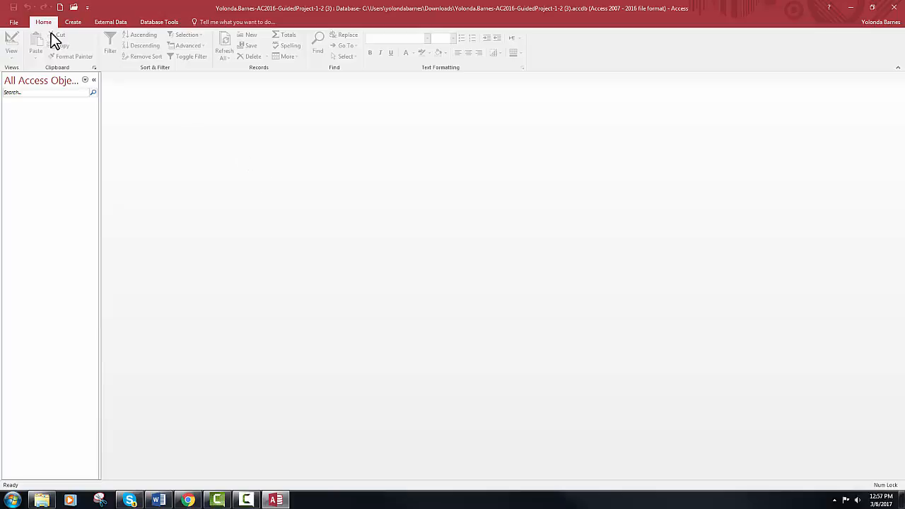
pyautogui.click(71, 22)
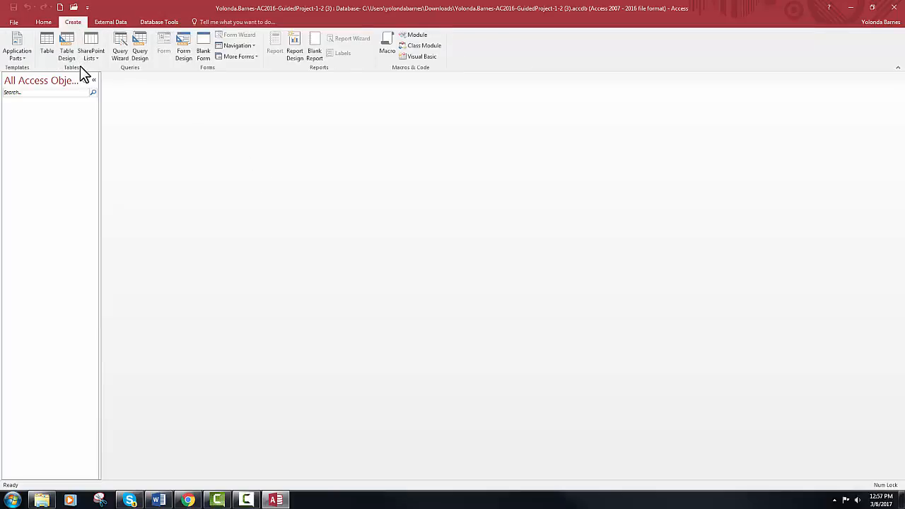
pyautogui.click(46, 47)
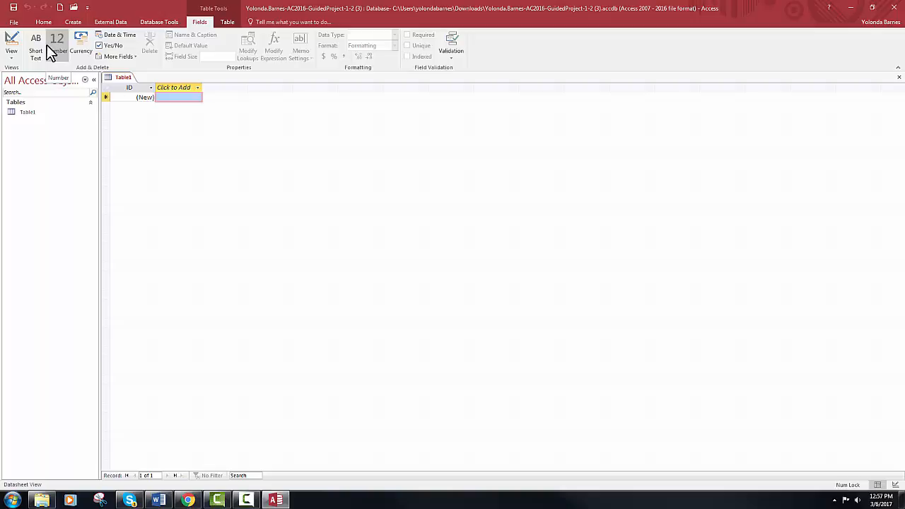
# Rename the ID field to MemberID and add short-text fields FirstName and LastName
pyautogui.doubleClick(143, 87)
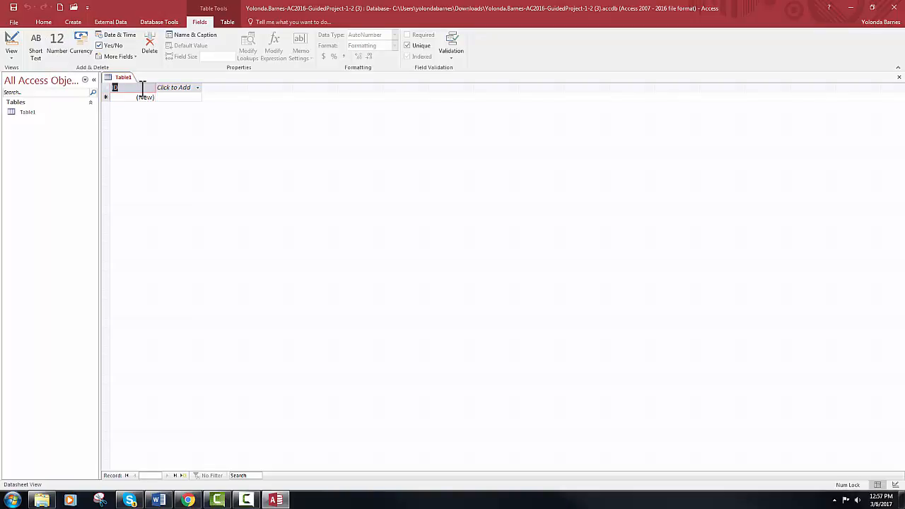
pyautogui.write('MemberID')
pyautogui.press('Tab')
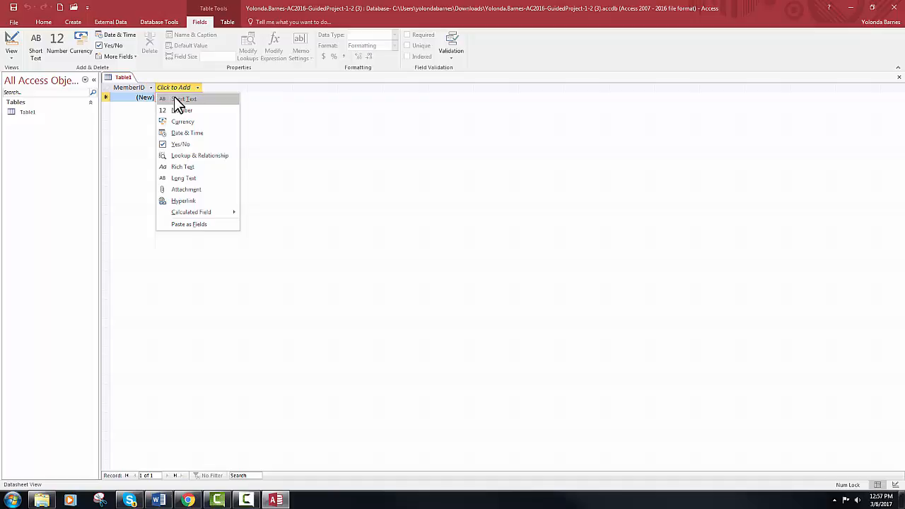
pyautogui.click(175, 99)
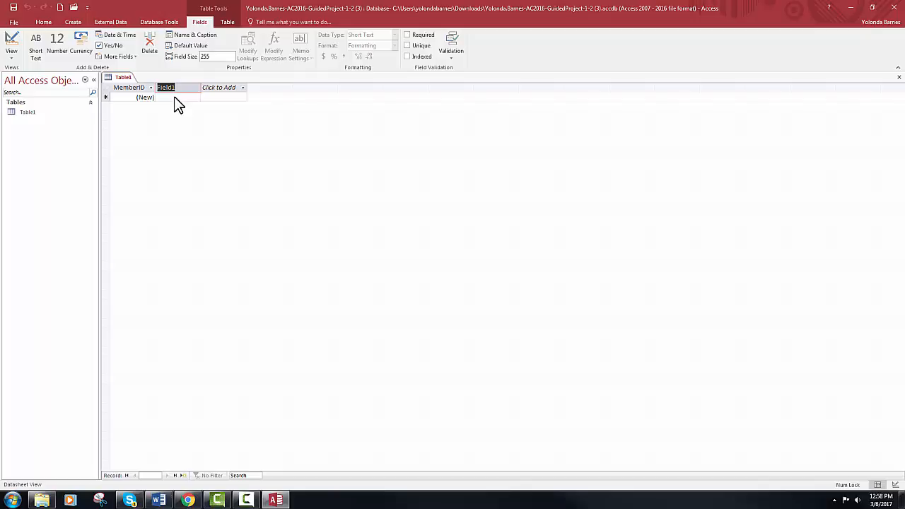
pyautogui.write('FirstNam')
pyautogui.press('Tab')
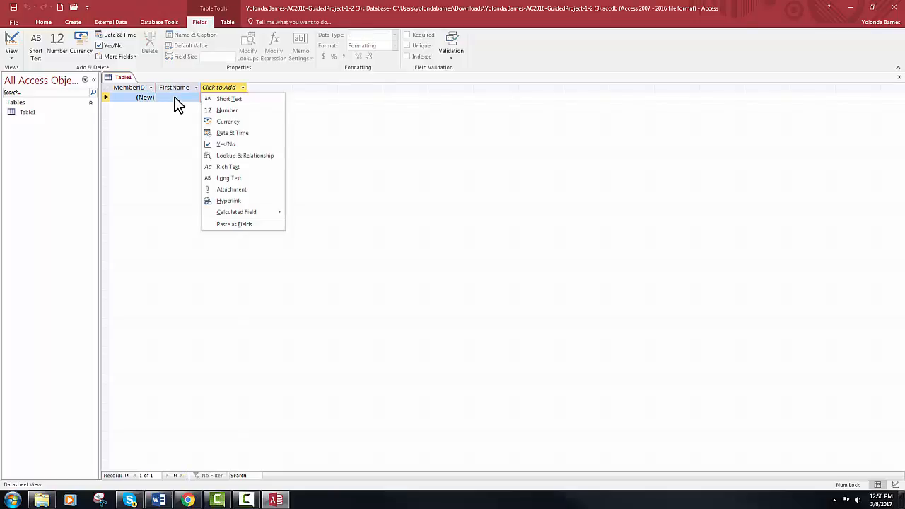
pyautogui.click(219, 99)
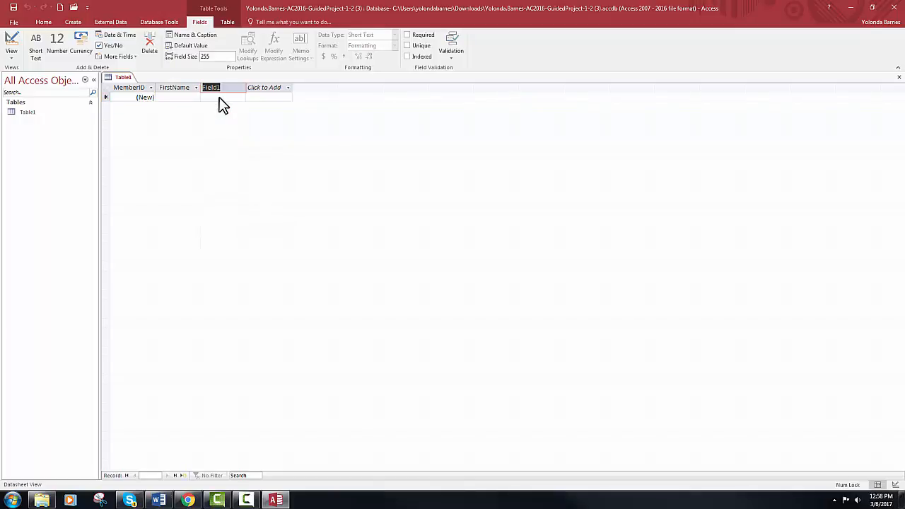
pyautogui.write('la')
pyautogui.press('BackSpace')
pyautogui.press('BackSpace')
pyautogui.write('LastName')
pyautogui.press('Return')
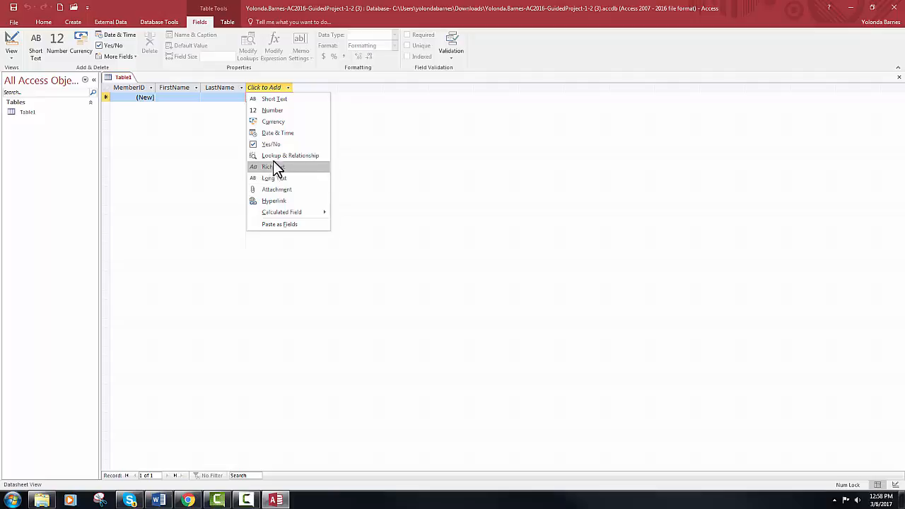
# Add short-text fields Addreses, City, State and ZIPCode to Table1
pyautogui.click(280, 99)
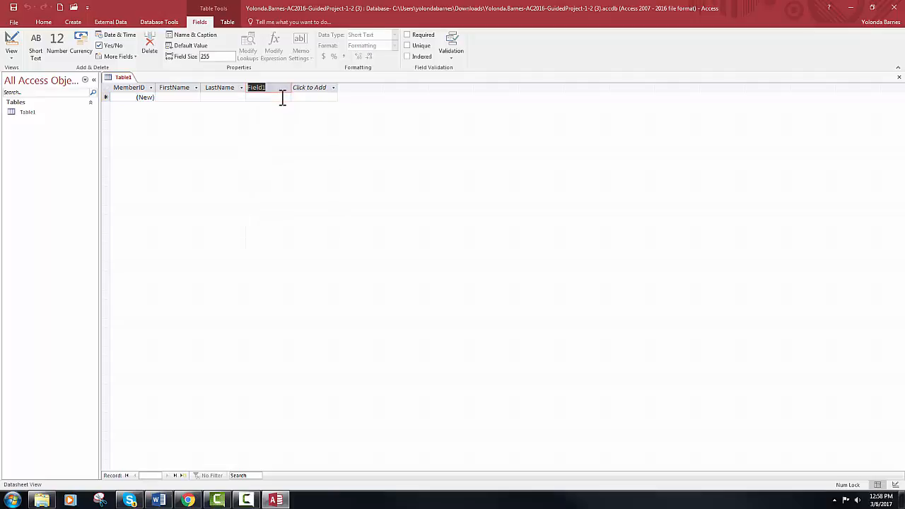
pyautogui.write('Adress')
pyautogui.press('BackSpace')
pyautogui.press('BackSpace')
pyautogui.press('BackSpace')
pyautogui.press('BackSpace')
pyautogui.write('dreses')
pyautogui.press('Return')
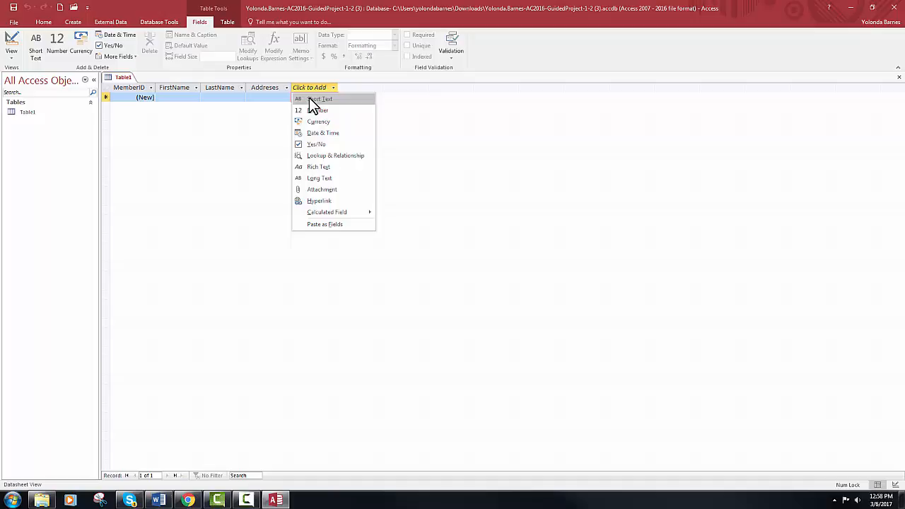
pyautogui.click(309, 99)
pyautogui.write('City')
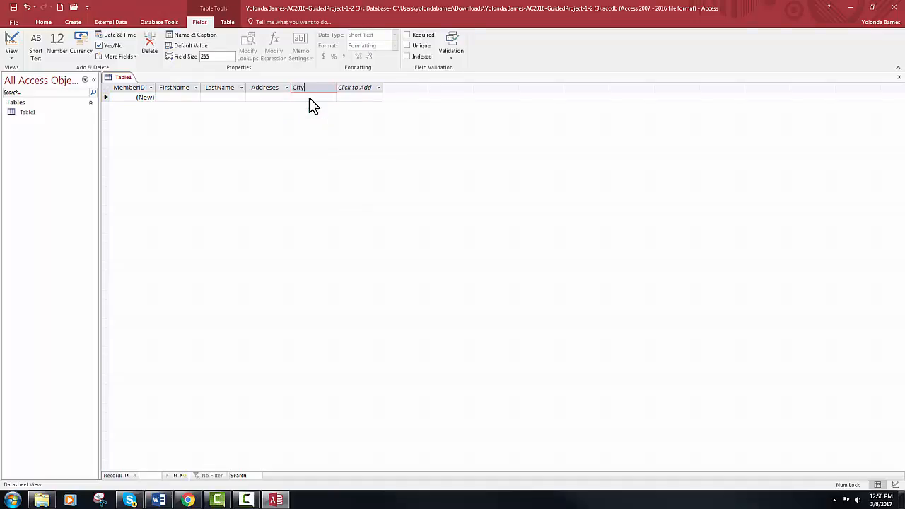
pyautogui.press('Return')
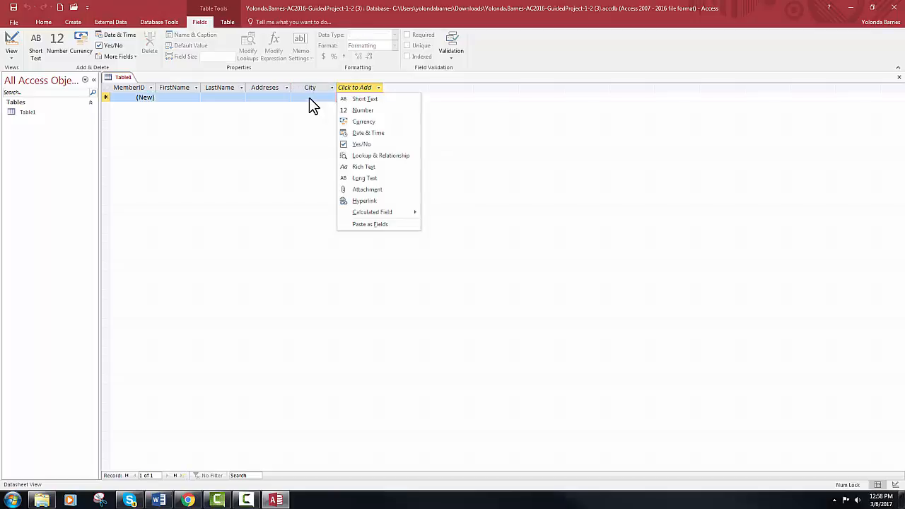
pyautogui.click(355, 98)
pyautogui.write('State')
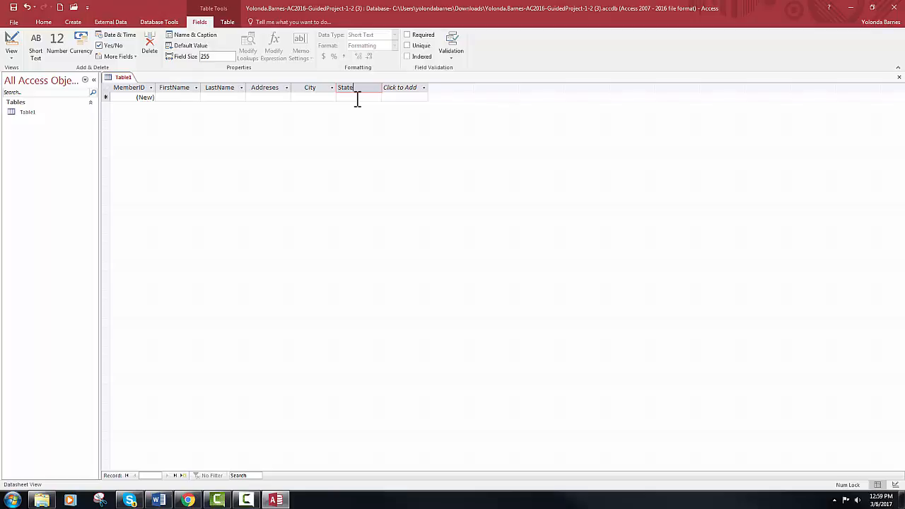
pyautogui.press('Return')
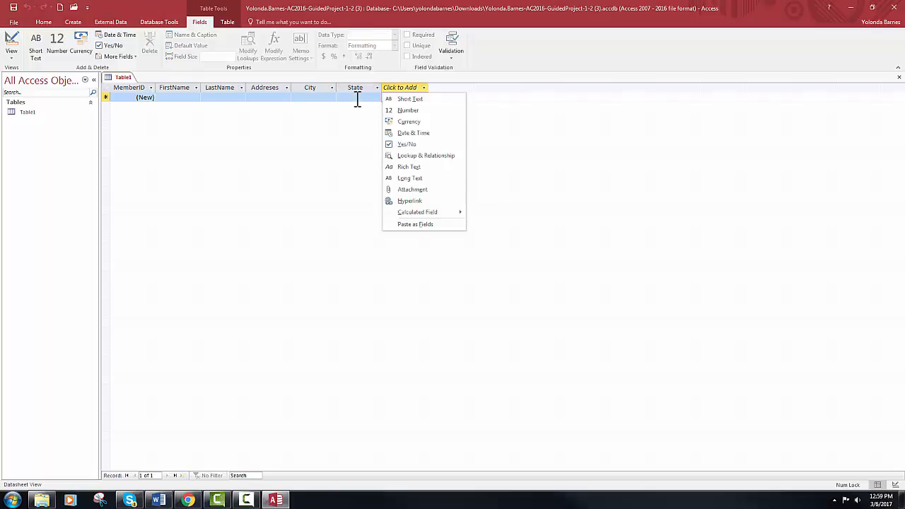
pyautogui.click(403, 97)
pyautogui.write('ZIPCode')
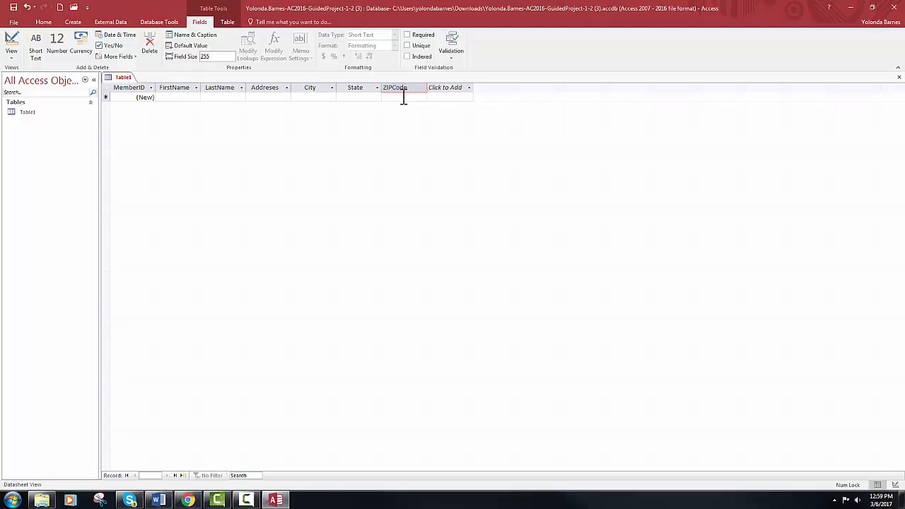
pyautogui.press('Return')
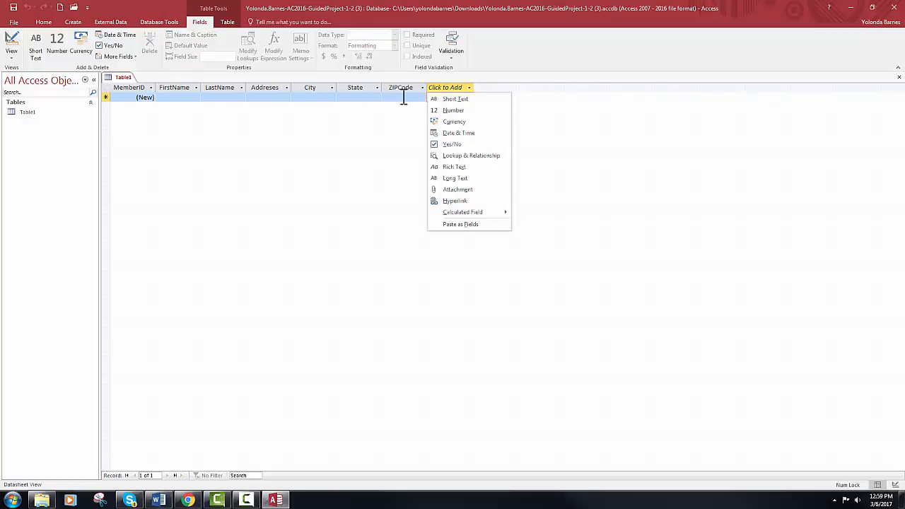
# Add a hyperlink EmailAddress field and a short-text CellPhoneNumber field, then save the table
pyautogui.click(453, 201)
pyautogui.write('Email')
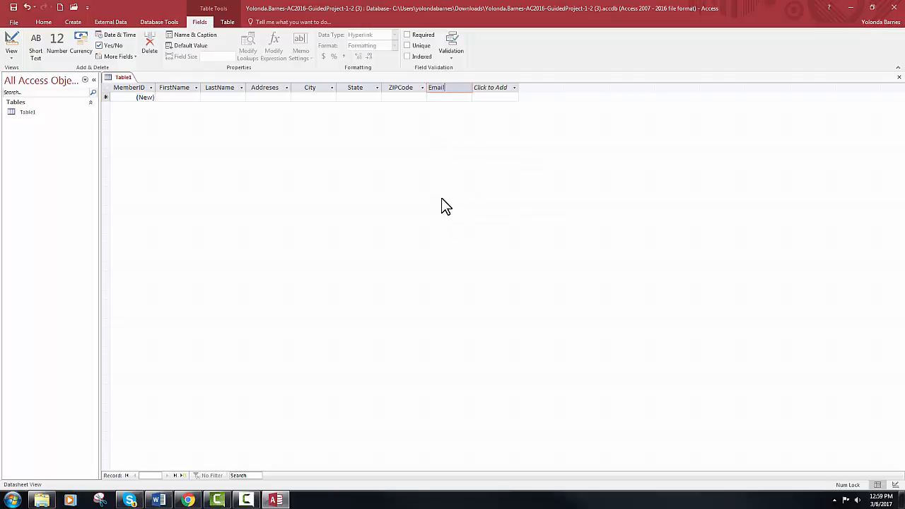
pyautogui.write('Address')
pyautogui.press('Tab')
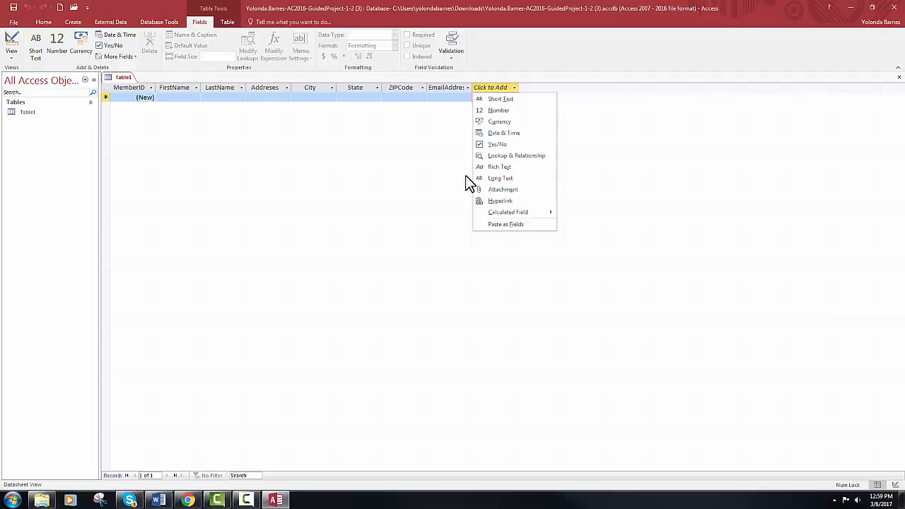
pyautogui.click(524, 103)
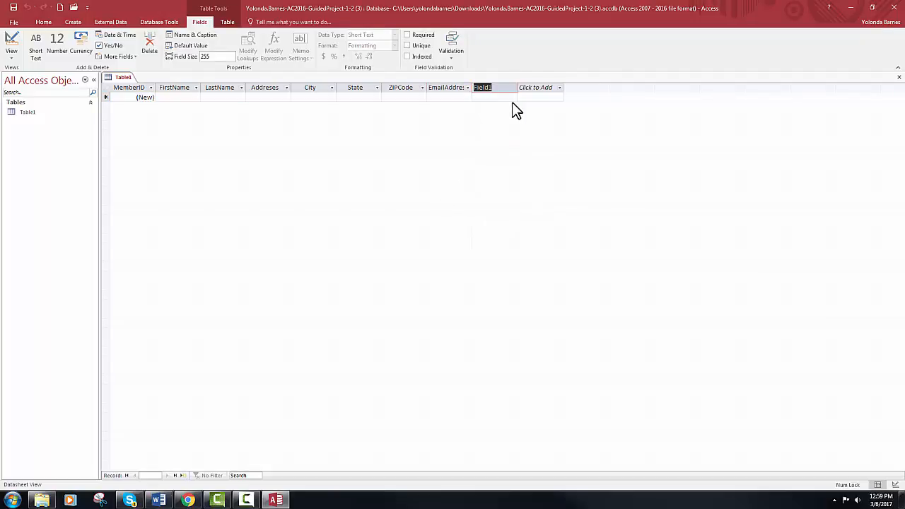
pyautogui.write('CE')
pyautogui.write('ll')
pyautogui.write('mber')
pyautogui.press('Return')
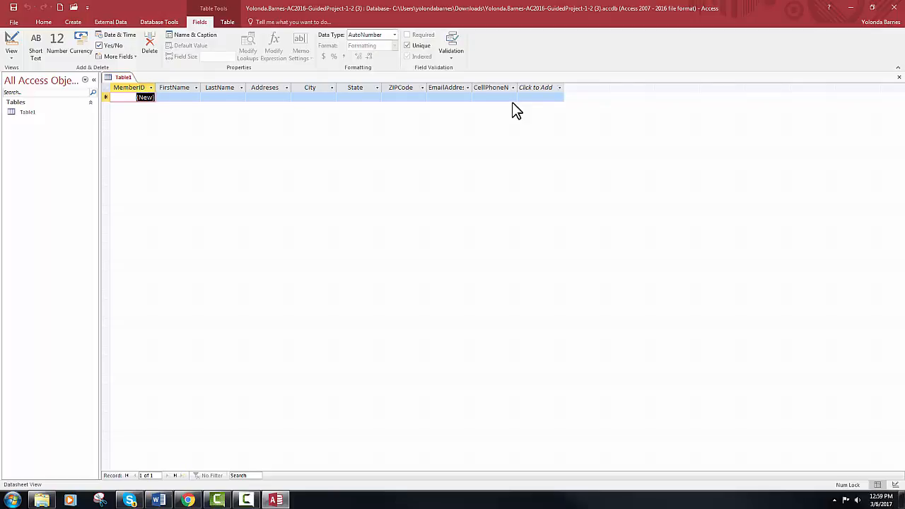
pyautogui.hotkey('ctrl', 's')
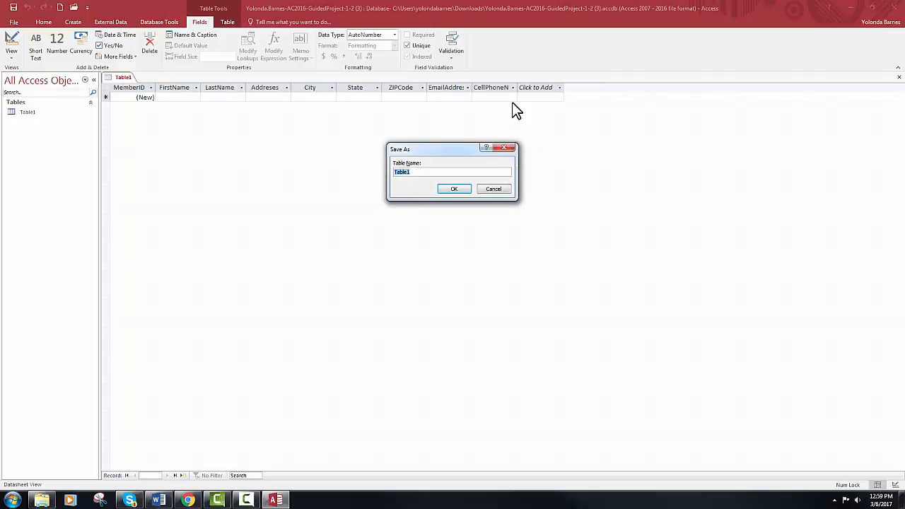
# Save the new table with the name Members
pyautogui.write('Members')
pyautogui.click(454, 189)
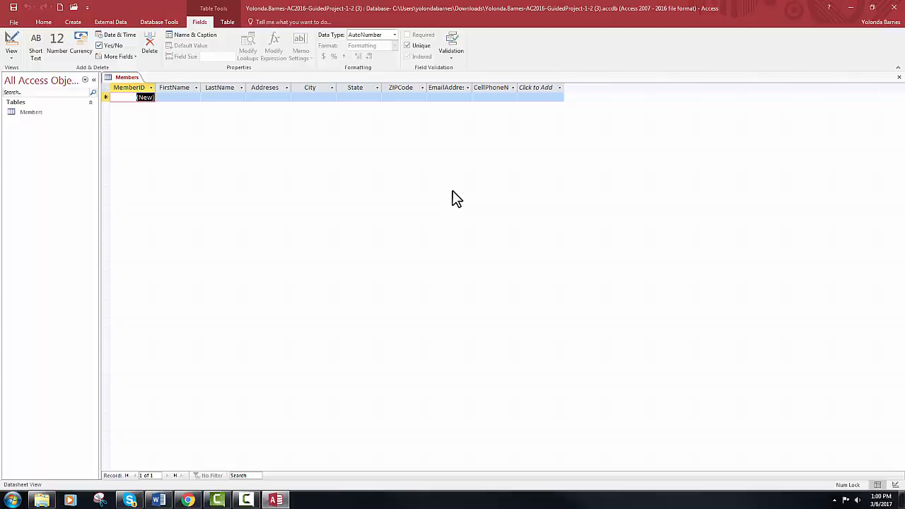
# Give the MemberID field the caption 'Member ID'
pyautogui.click(126, 88)
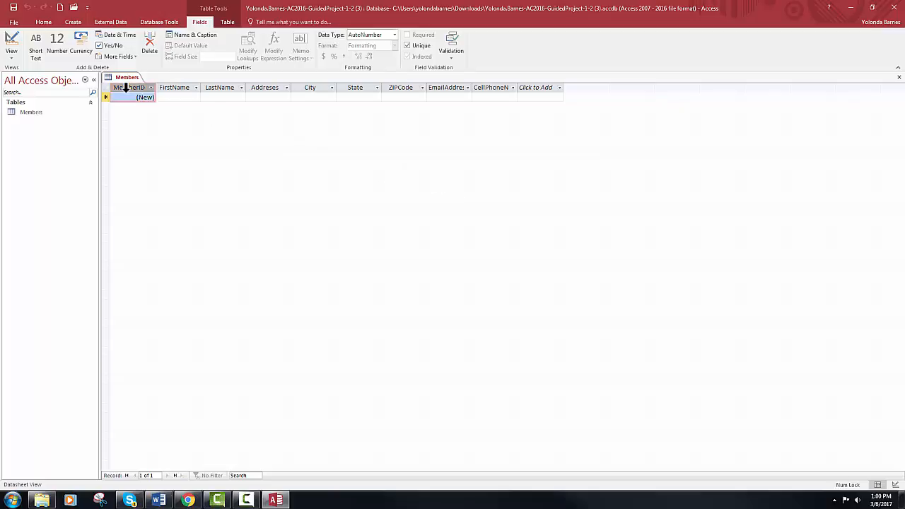
pyautogui.click(197, 36)
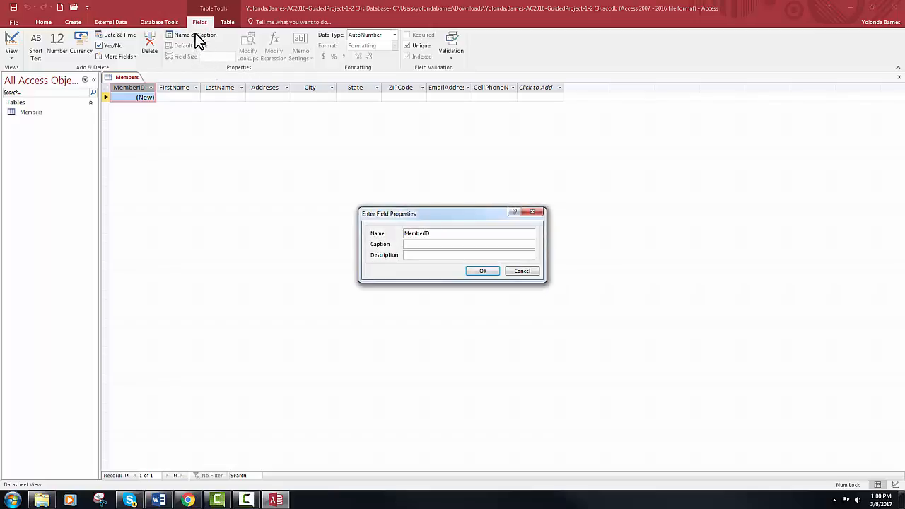
pyautogui.click(423, 244)
pyautogui.write('Member ID')
pyautogui.click(488, 272)
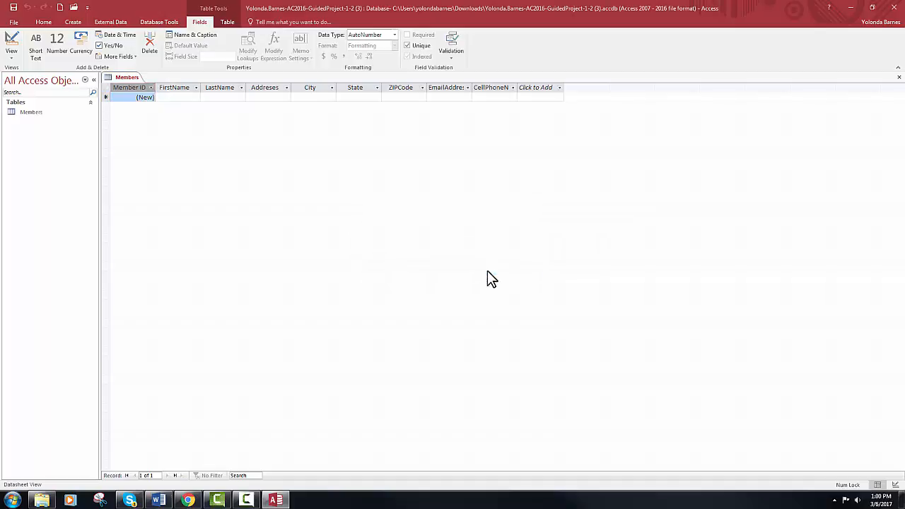
# Caption FirstName as 'First Name' and set its field size to 20
pyautogui.click(185, 87)
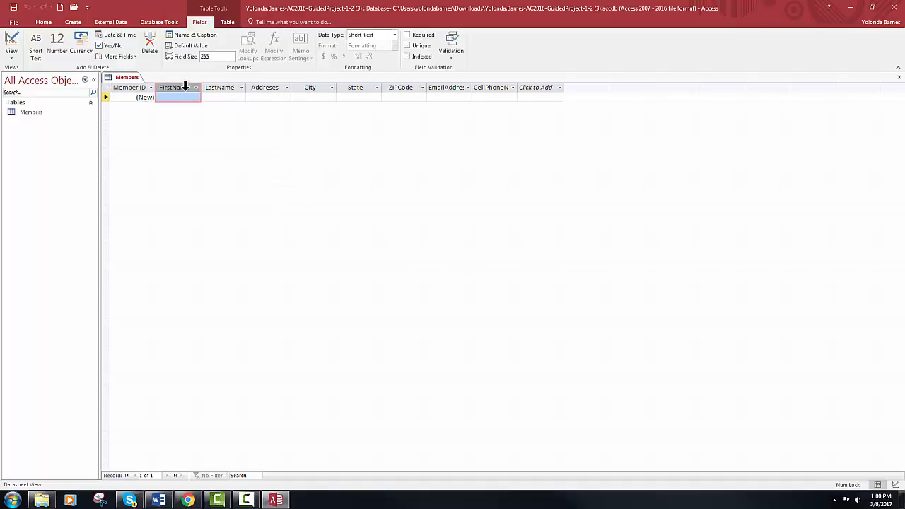
pyautogui.click(191, 34)
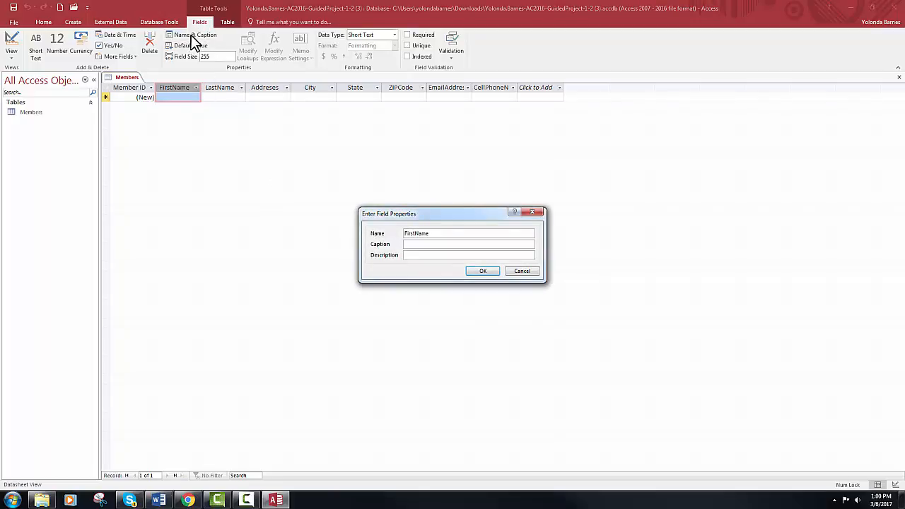
pyautogui.click(404, 244)
pyautogui.write('First Name')
pyautogui.click(483, 271)
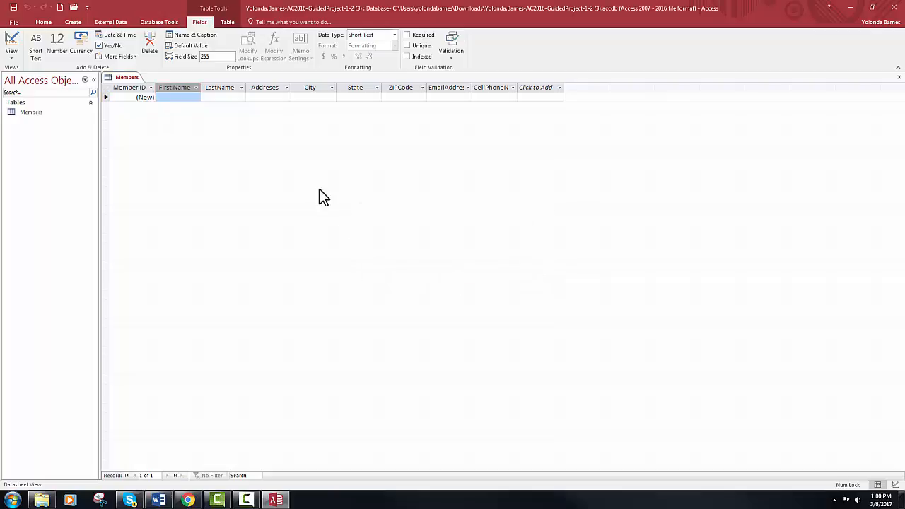
pyautogui.click(222, 58)
pyautogui.write('20')
pyautogui.press('Return')
# Caption LastName as 'Last Name' and set its field size to 25
pyautogui.click(219, 87)
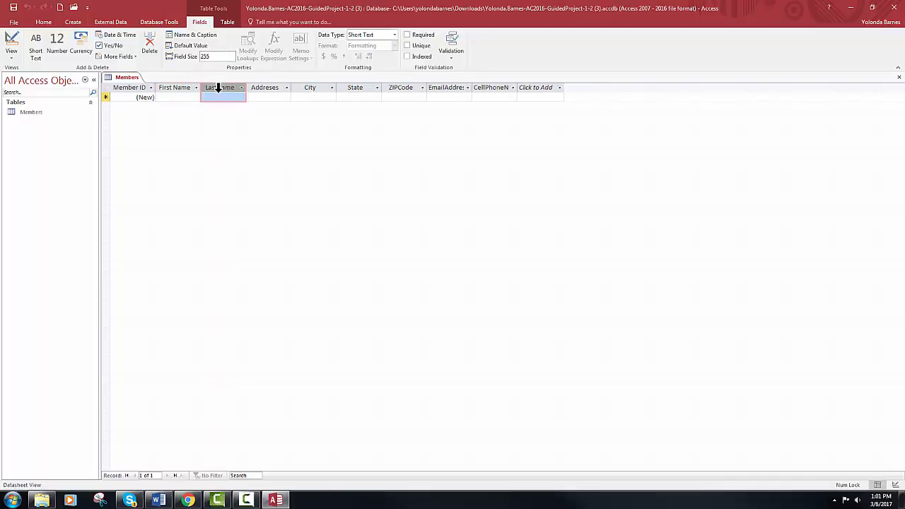
pyautogui.click(199, 37)
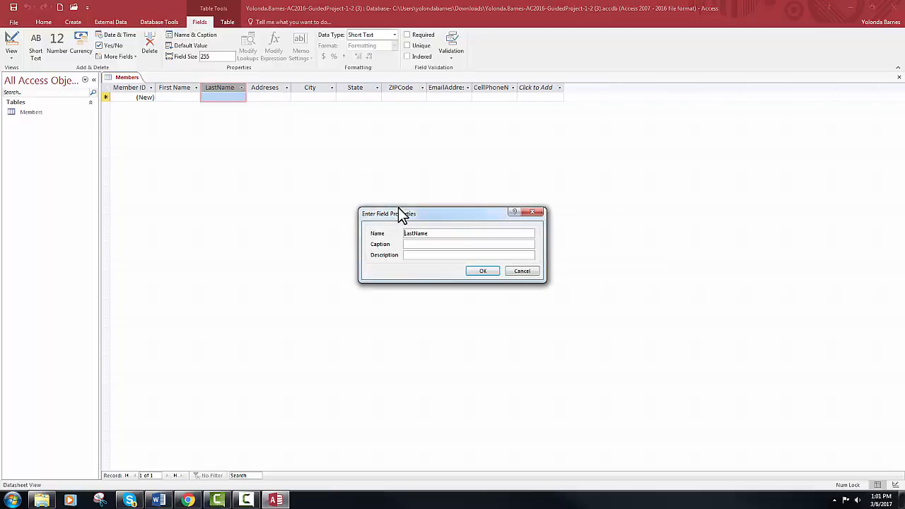
pyautogui.click(418, 244)
pyautogui.write('Last Name')
pyautogui.click(483, 272)
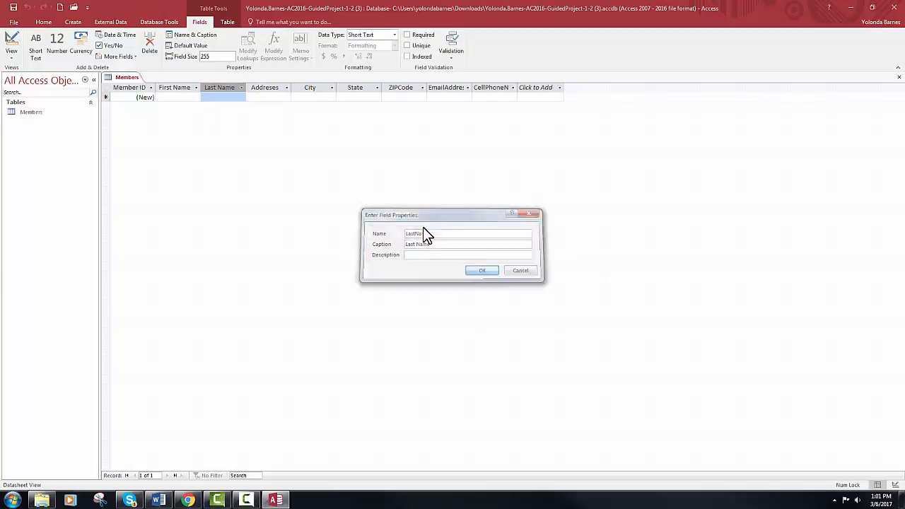
pyautogui.click(225, 56)
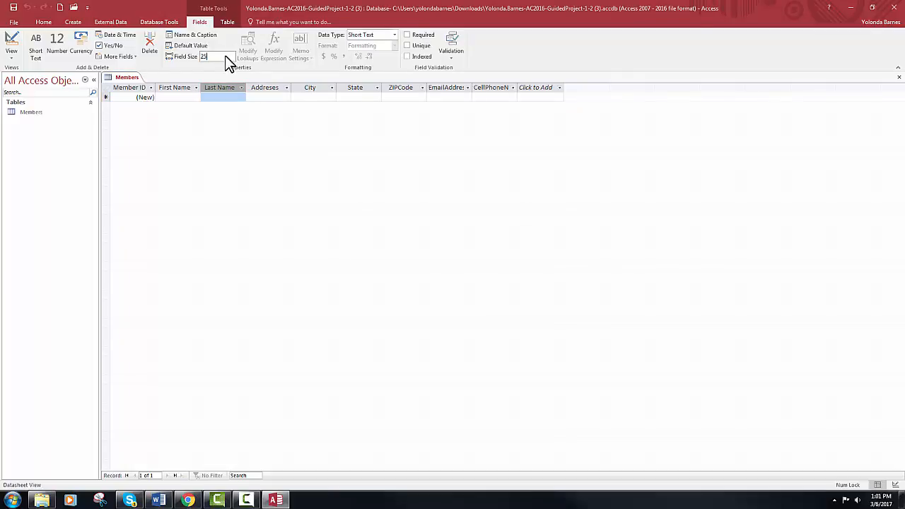
pyautogui.write('25')
# Set the City field size to 25 and the State field size to 2
pyautogui.click(266, 87)
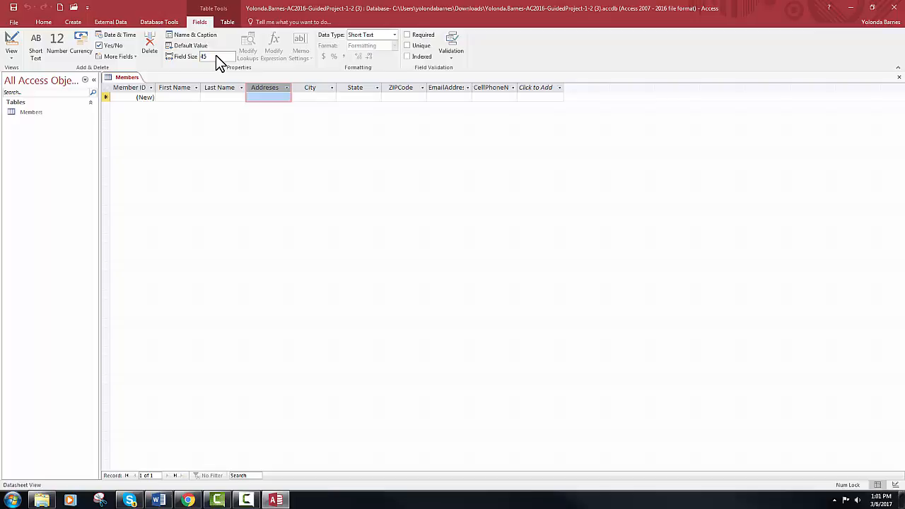
pyautogui.click(320, 87)
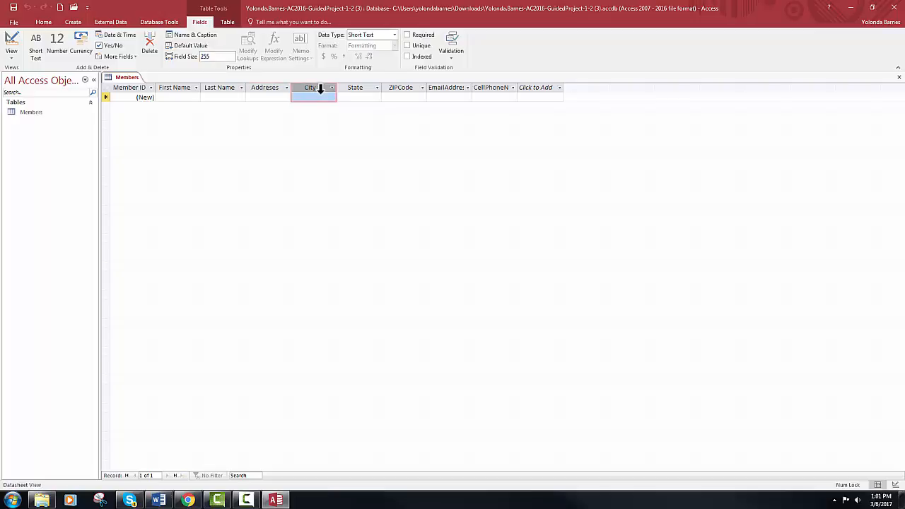
pyautogui.click(217, 56)
pyautogui.write('25')
pyautogui.click(358, 87)
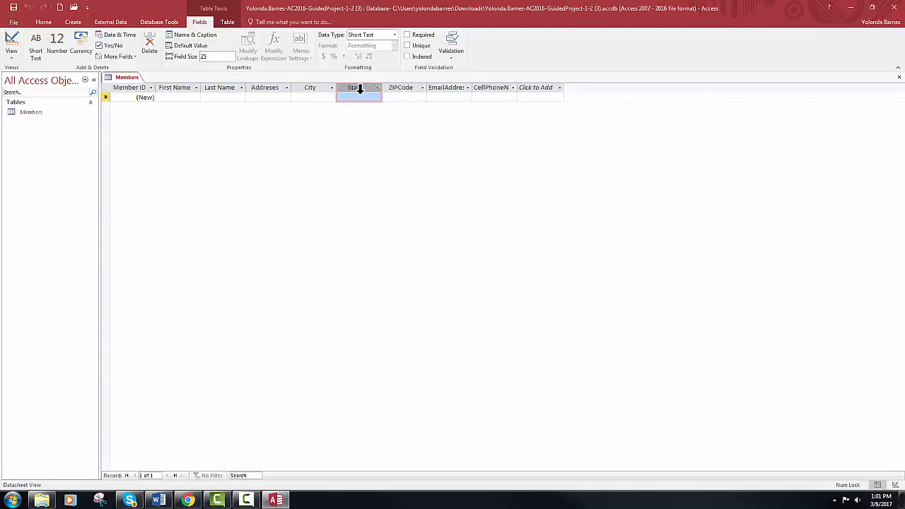
pyautogui.click(214, 57)
# Caption the ZIPCode field 'ZIP' and set its field size to 5
pyautogui.click(402, 87)
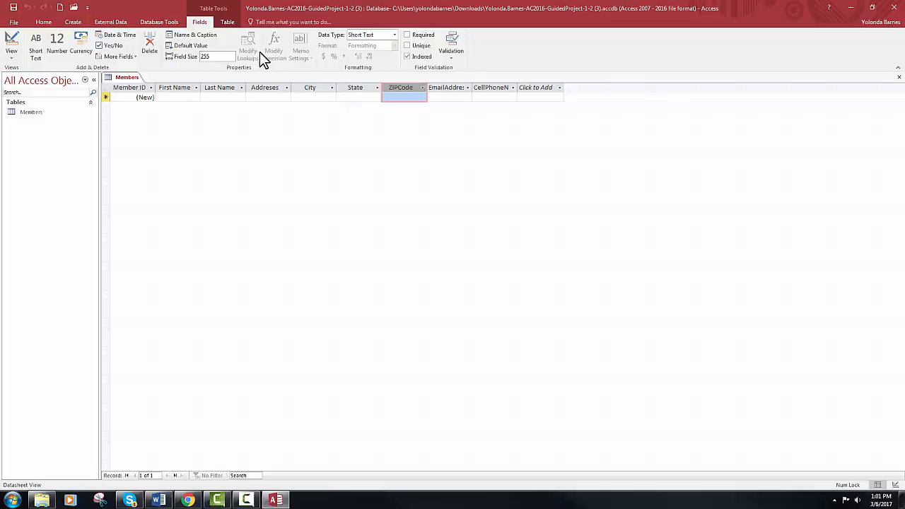
pyautogui.click(195, 37)
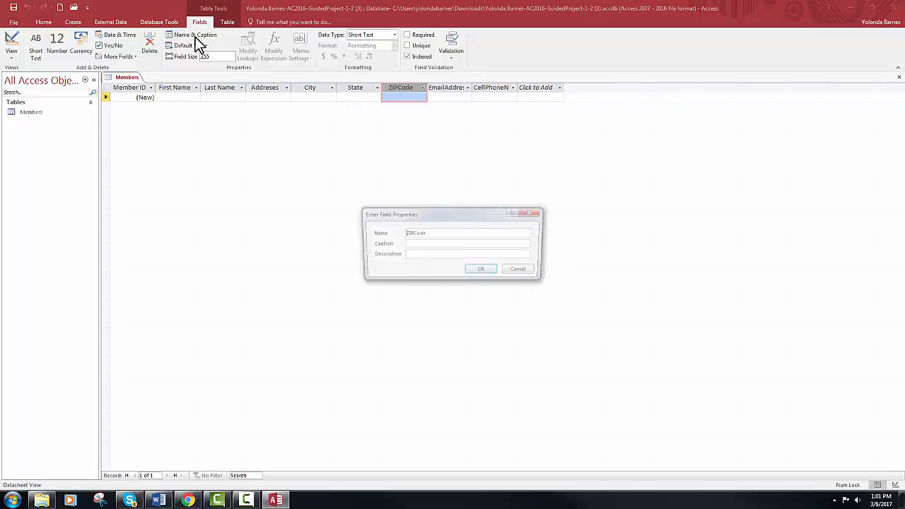
pyautogui.click(415, 244)
pyautogui.write('ZIP')
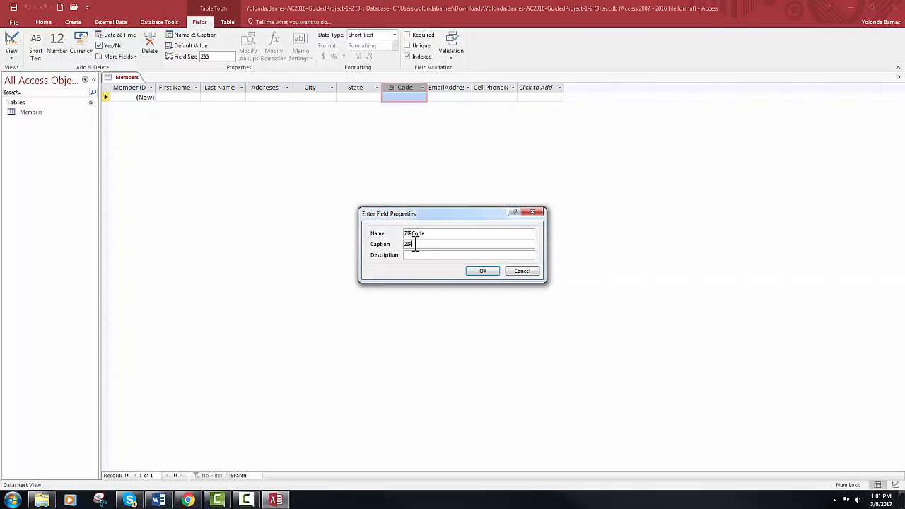
pyautogui.click(484, 270)
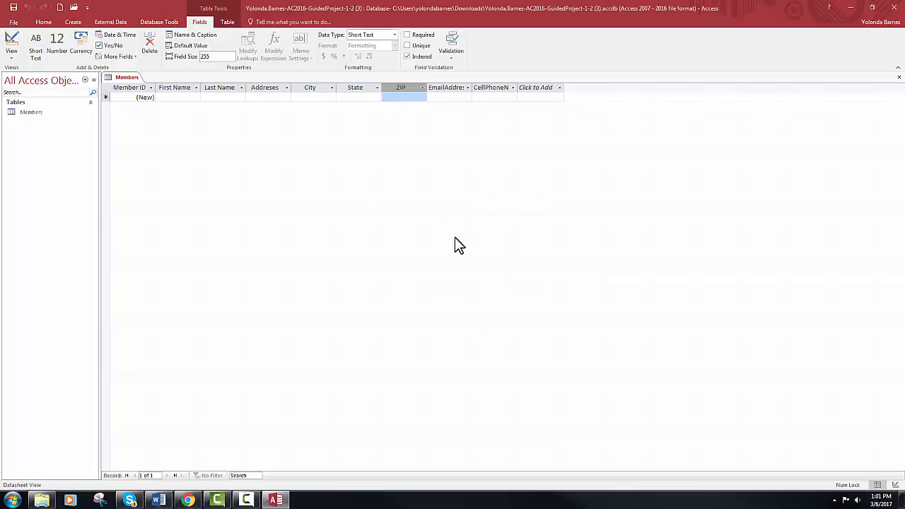
pyautogui.click(230, 56)
# Give the EmailAddress field the caption 'Email'
pyautogui.click(448, 88)
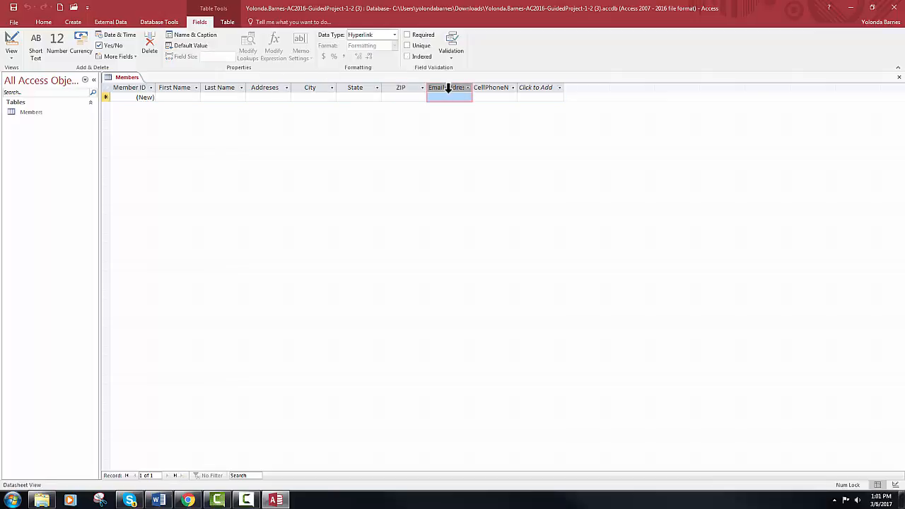
pyautogui.click(203, 37)
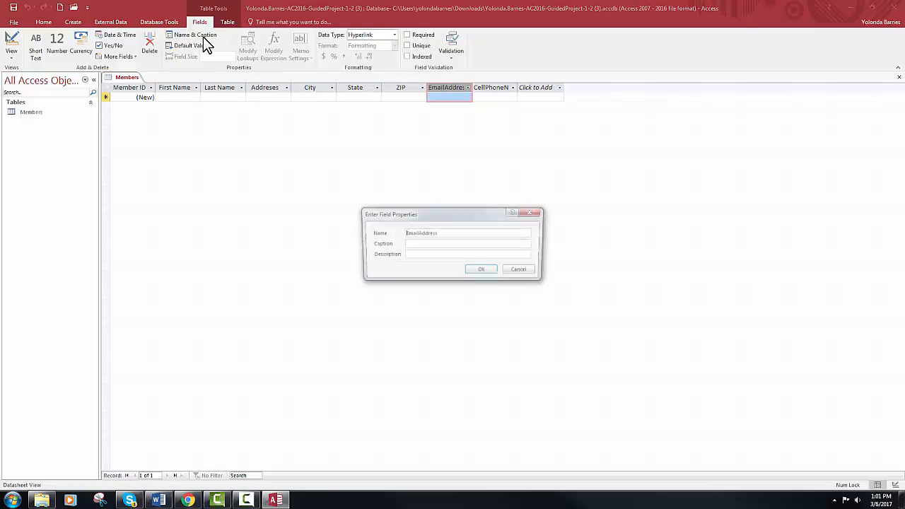
pyautogui.click(436, 244)
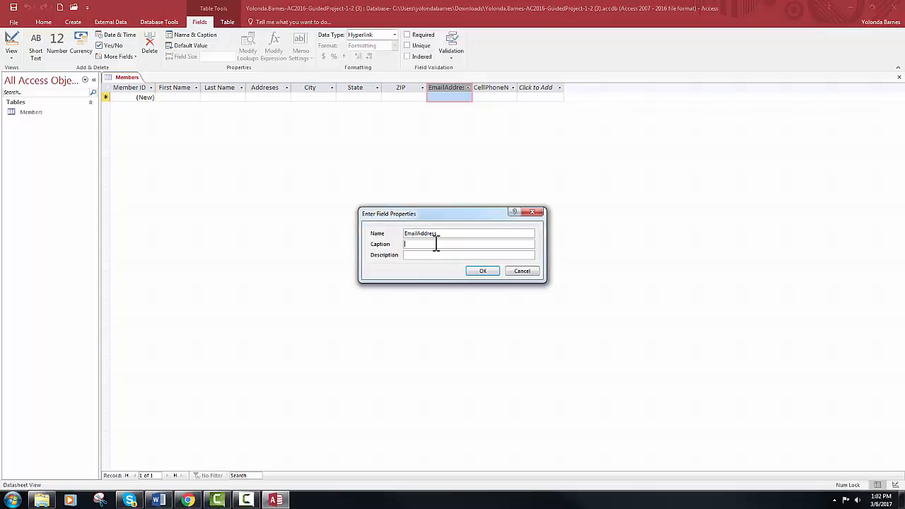
pyautogui.write('Email')
pyautogui.click(482, 271)
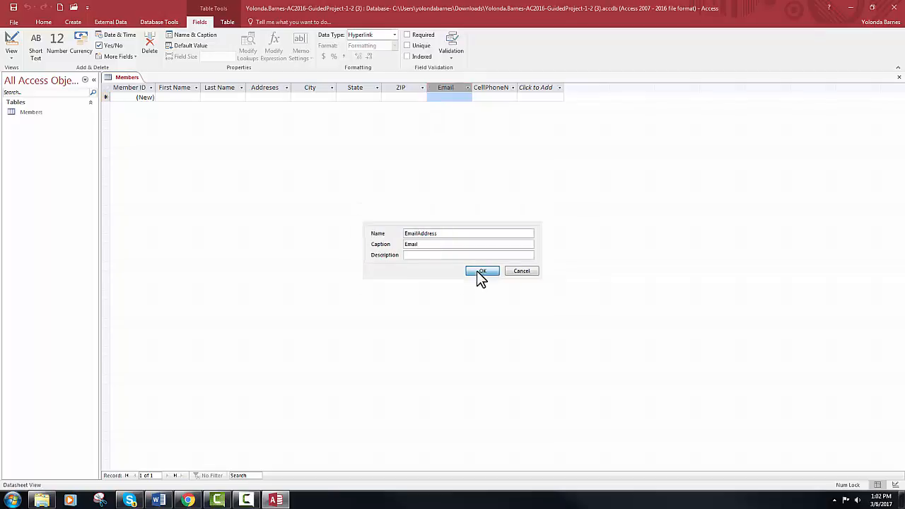
# Caption the cell phone field 'Cell Phone', set its size to 12, and save
pyautogui.click(484, 88)
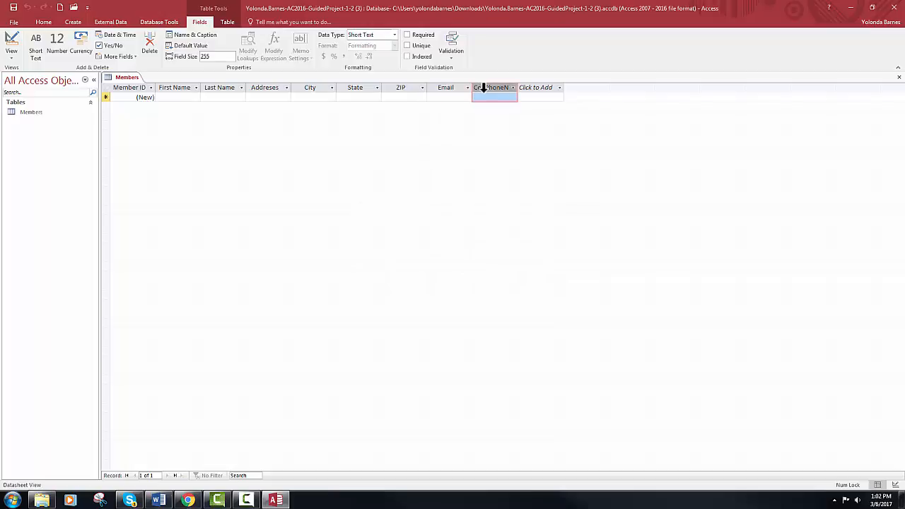
pyautogui.click(191, 35)
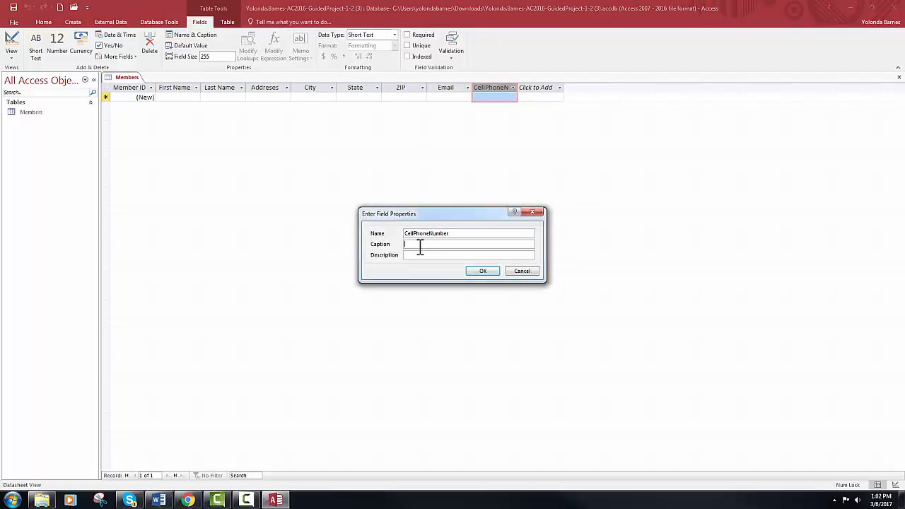
pyautogui.write('Cell Phone')
pyautogui.click(483, 271)
pyautogui.click(216, 57)
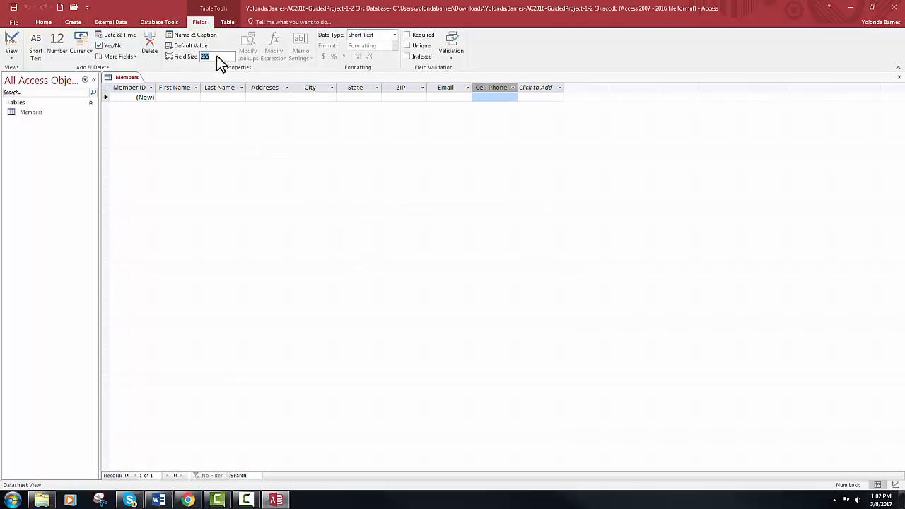
pyautogui.write('12')
pyautogui.press('Return')
pyautogui.click(12, 9)
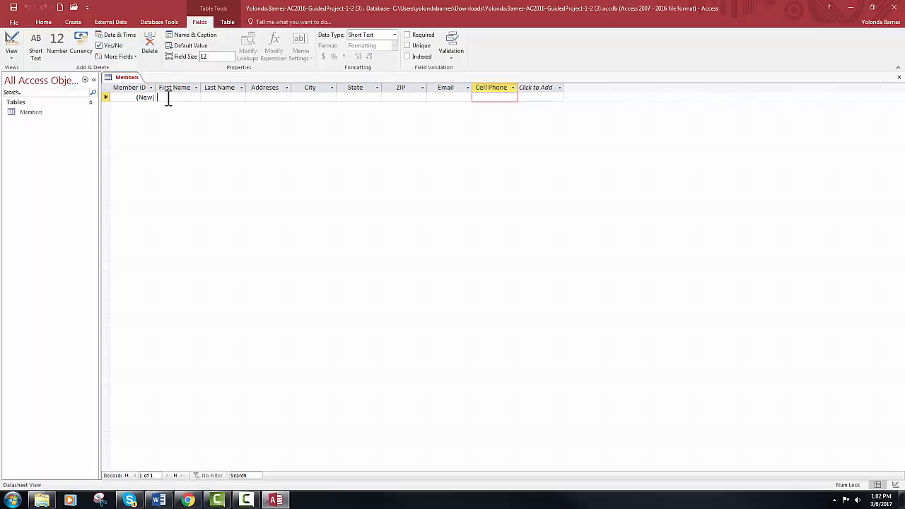
# Enter the first member's first name, last name, street address and city, fixing a city typo
pyautogui.click(169, 97)
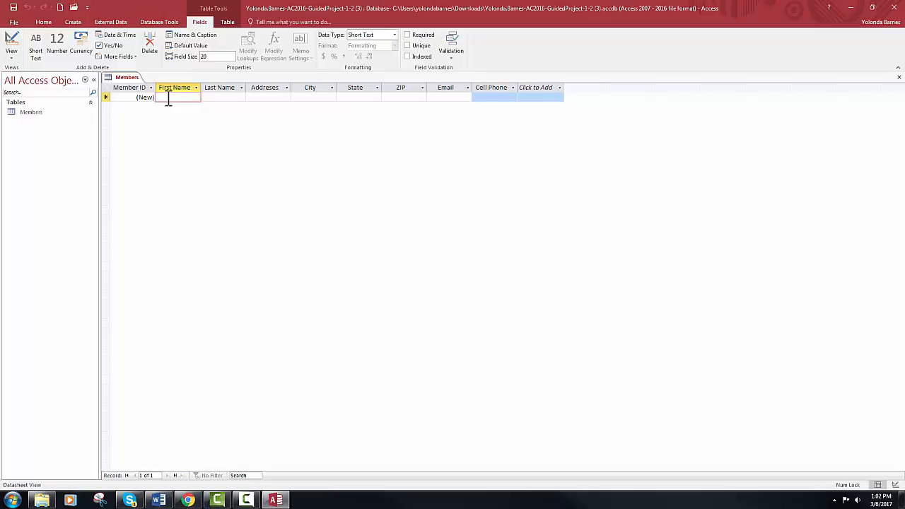
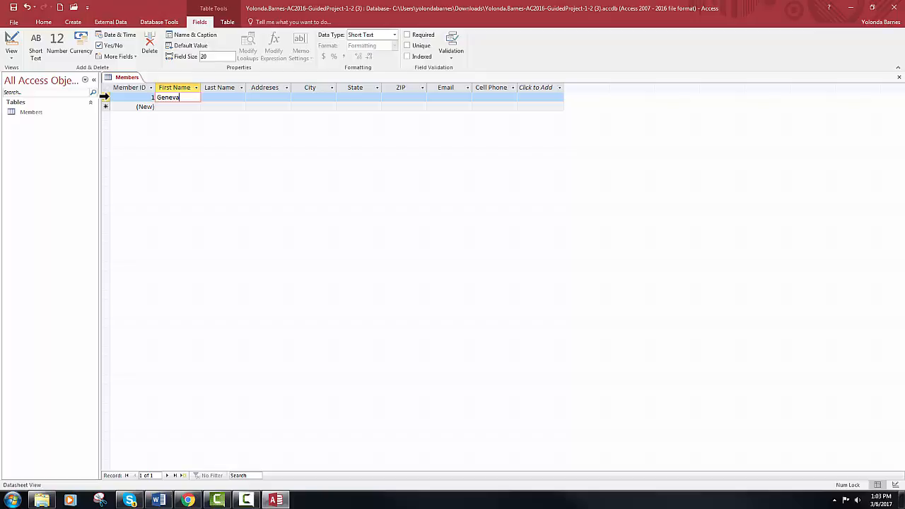
pyautogui.press('Tab')
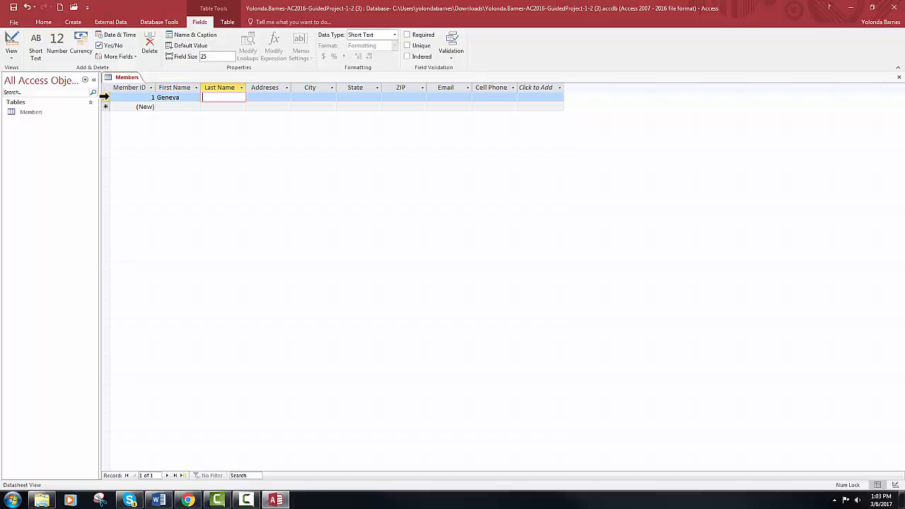
pyautogui.press('Tab')
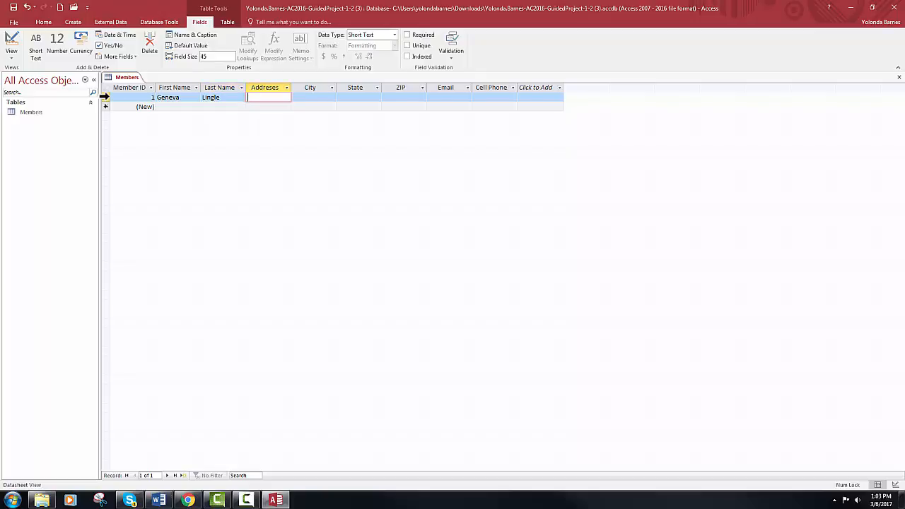
pyautogui.press('Tab')
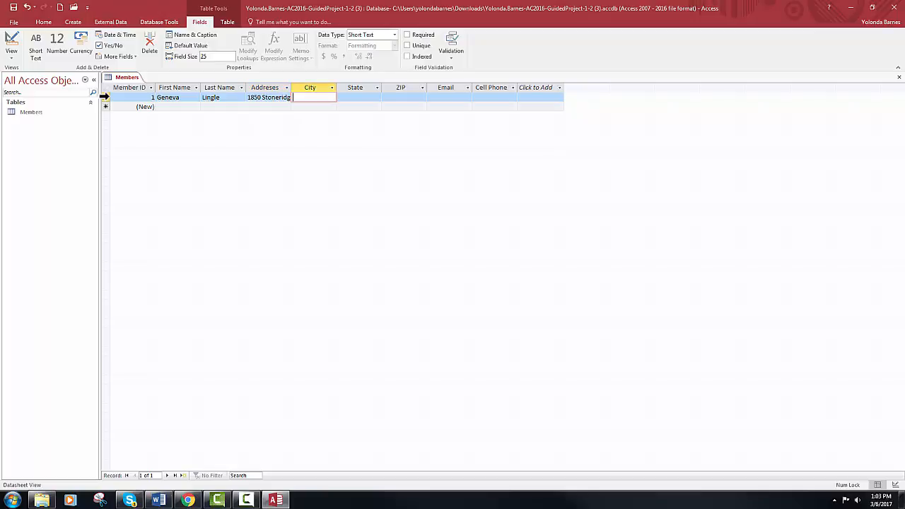
pyautogui.write('Cameron Park')
pyautogui.press('Tab')
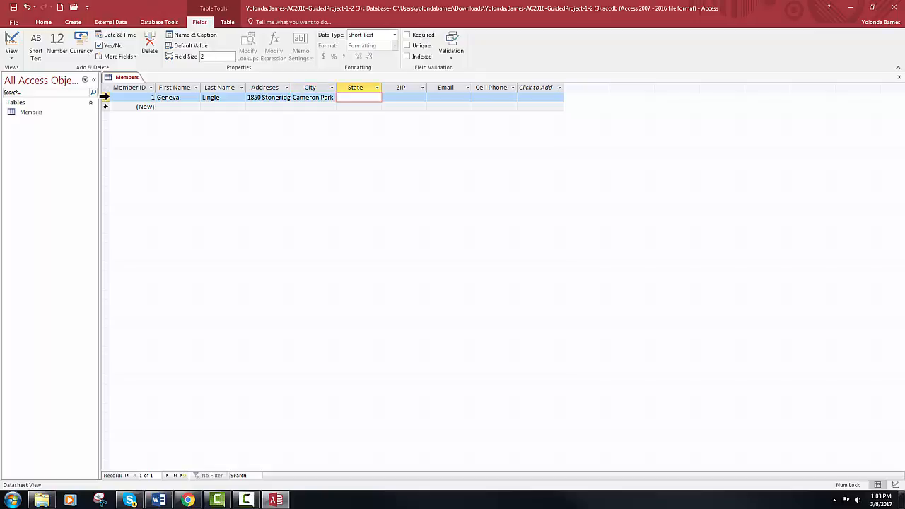
# Fill in the first member's state, ZIP code, email and cell phone to complete record 1
pyautogui.write('CA')
pyautogui.press('Tab')
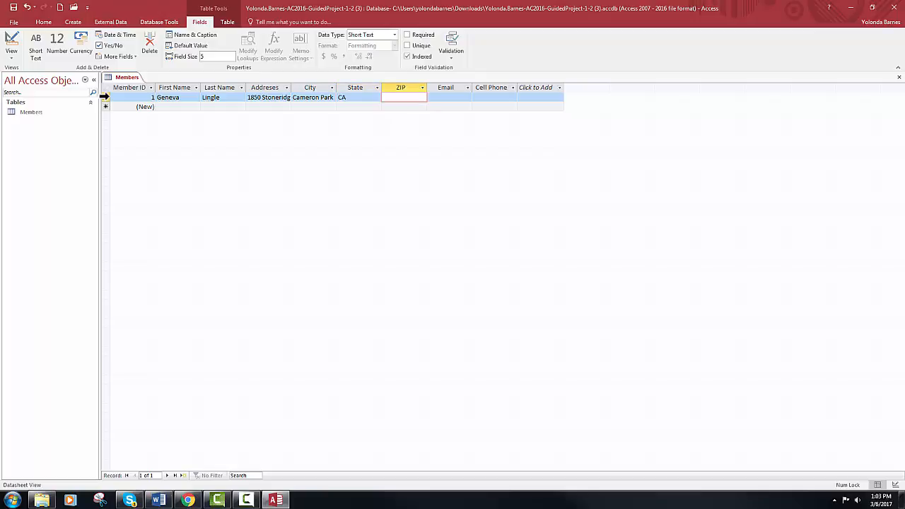
pyautogui.write('95682')
pyautogui.press('Tab')
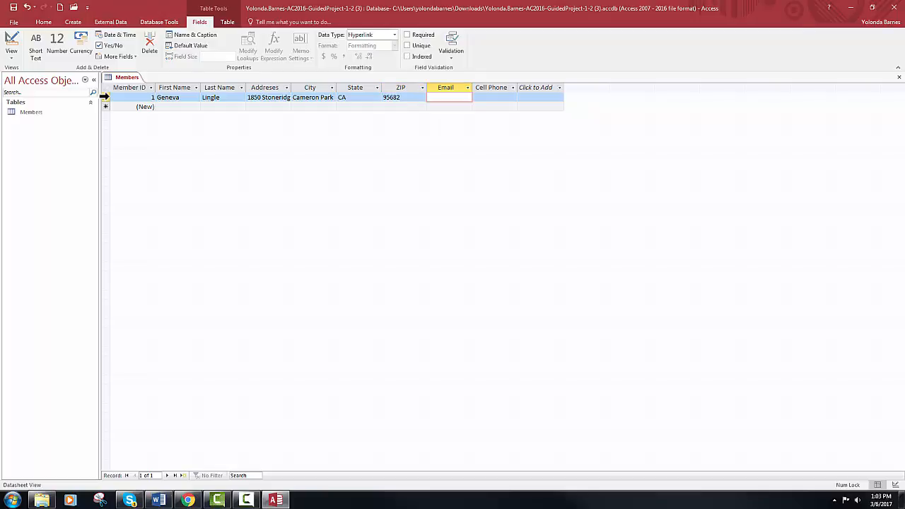
pyautogui.click(493, 97)
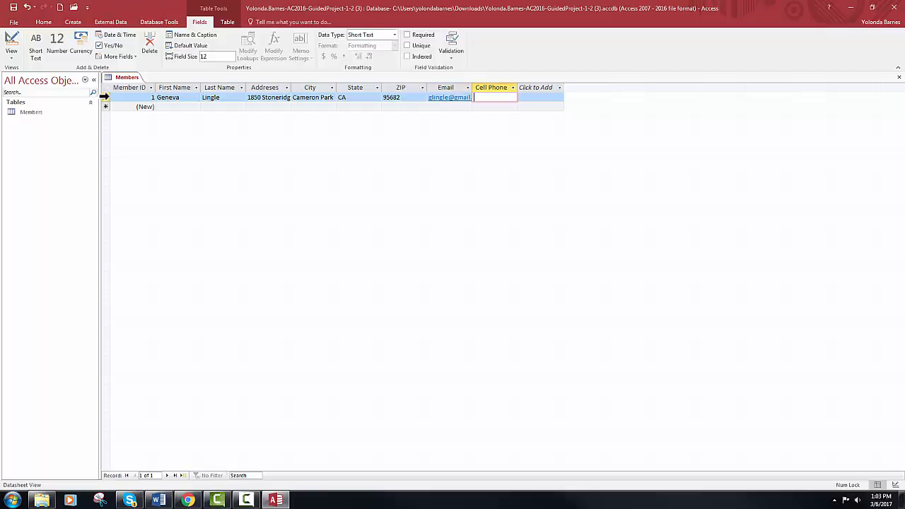
pyautogui.press('Tab')
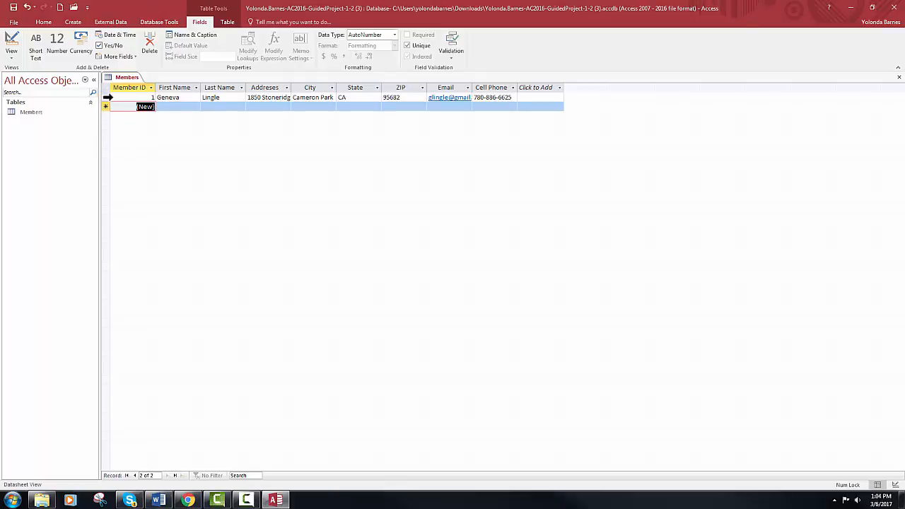
# Enter the second member's first name, last name, street address and city
pyautogui.click(177, 106)
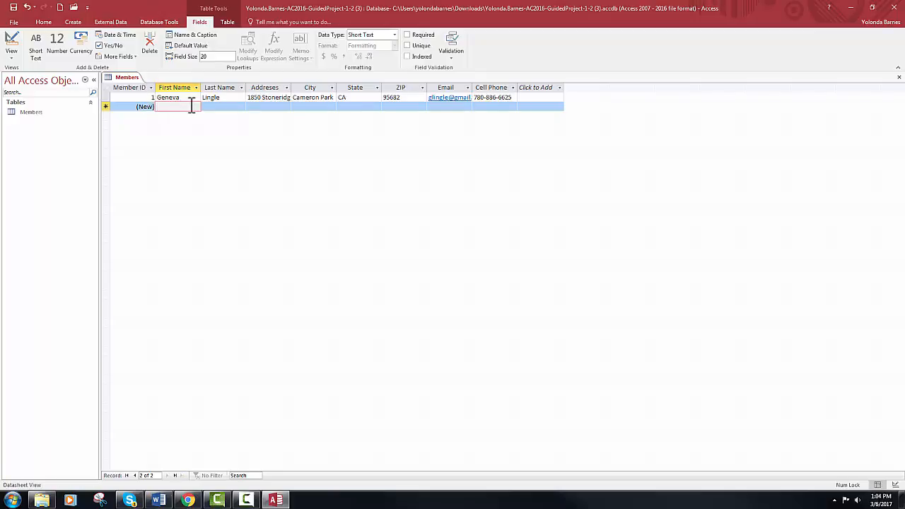
pyautogui.press('Tab')
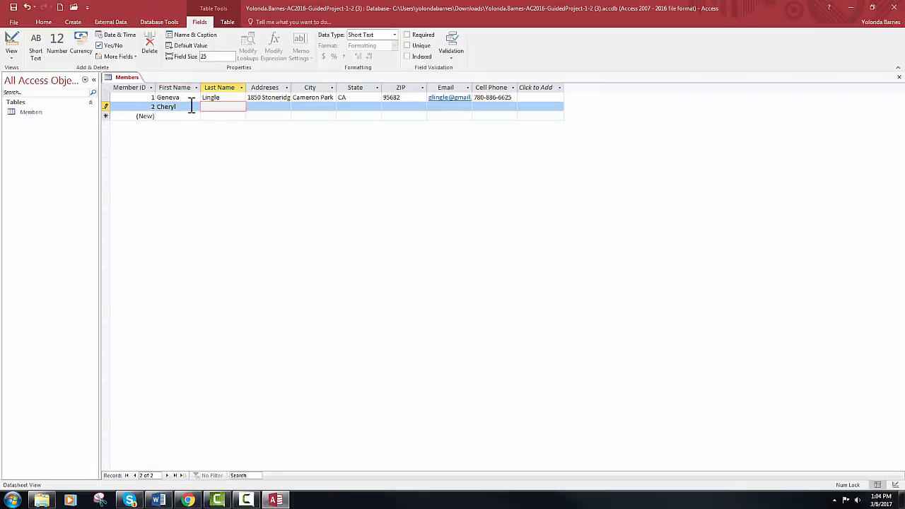
pyautogui.press('Tab')
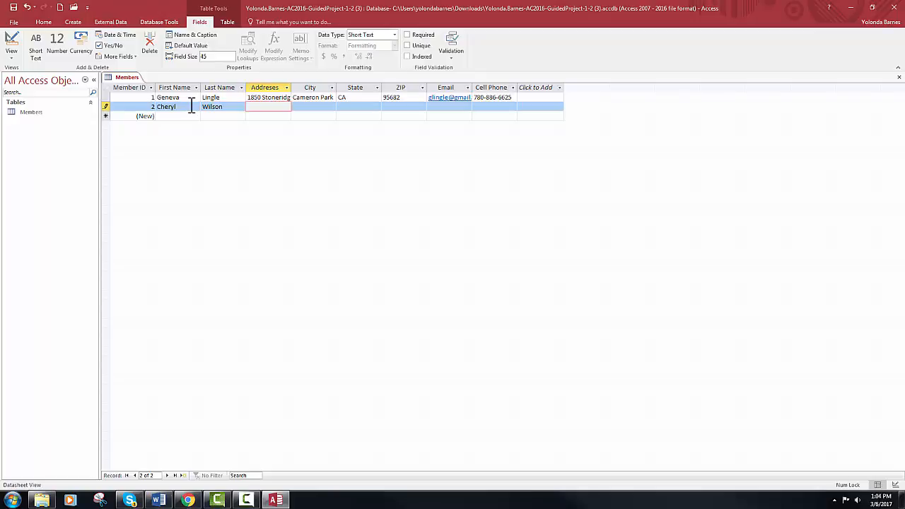
pyautogui.press('Tab')
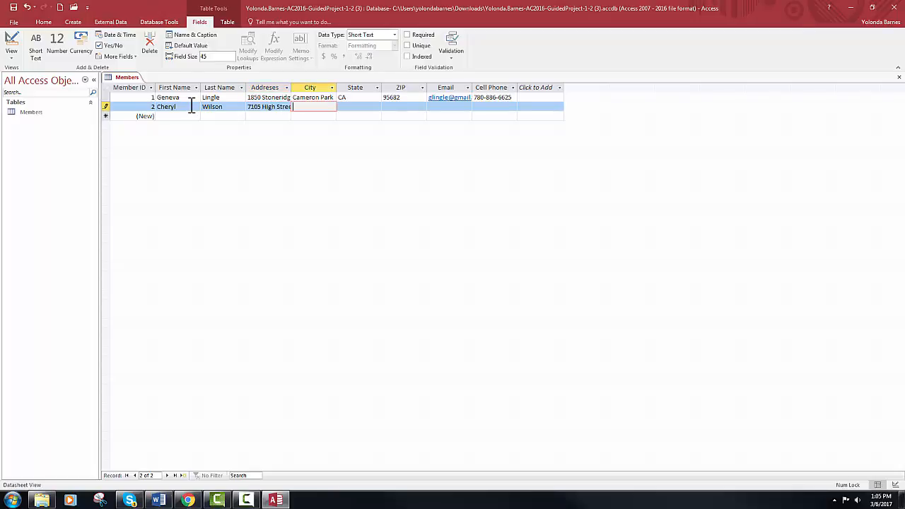
pyautogui.write('Folsom')
# Fill in the second member's state, ZIP code, email and cell phone to complete record 2
pyautogui.press('Tab')
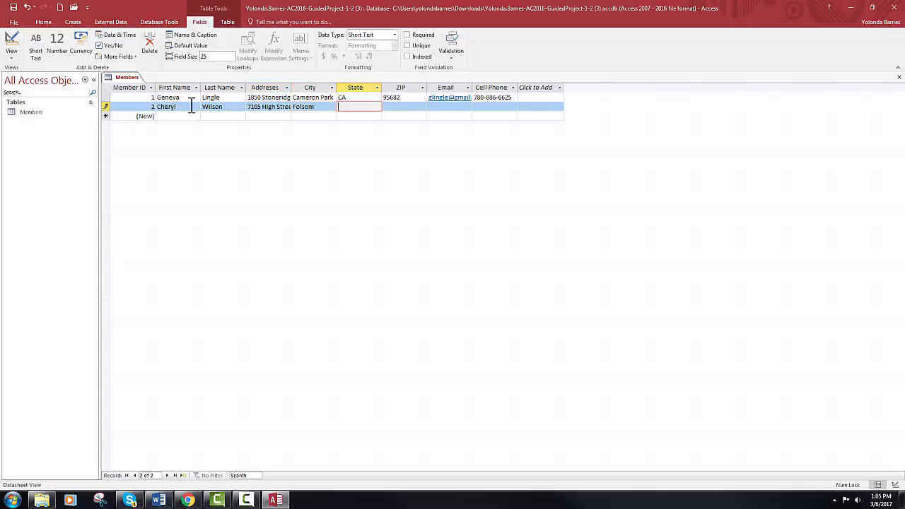
pyautogui.write('CA')
pyautogui.press('Tab')
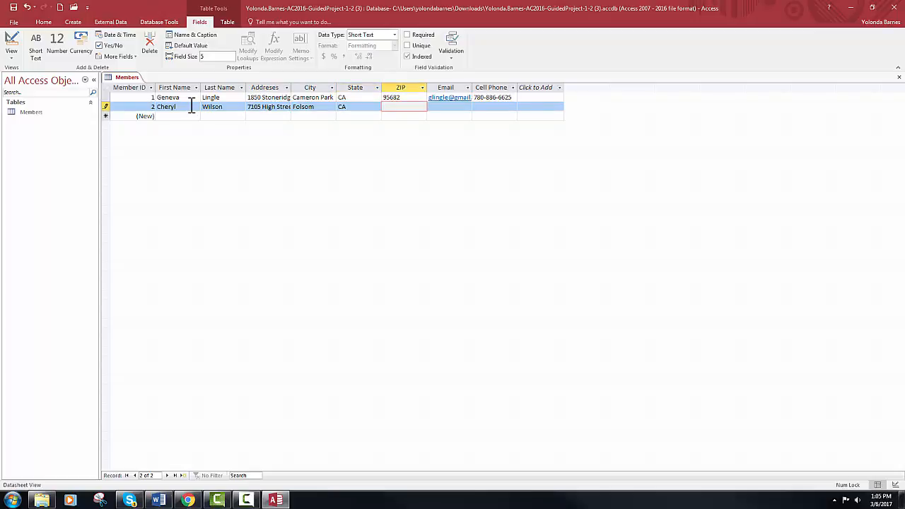
pyautogui.write('95630')
pyautogui.press('Tab')
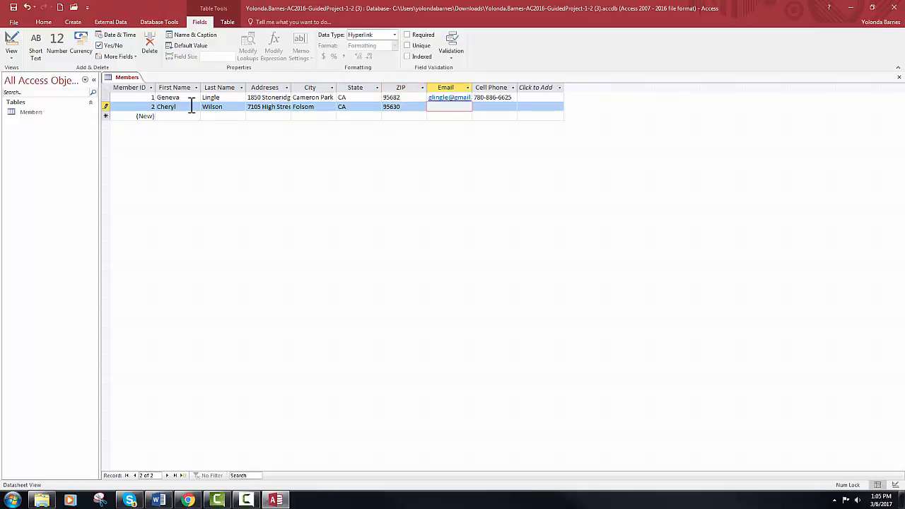
pyautogui.press('Tab')
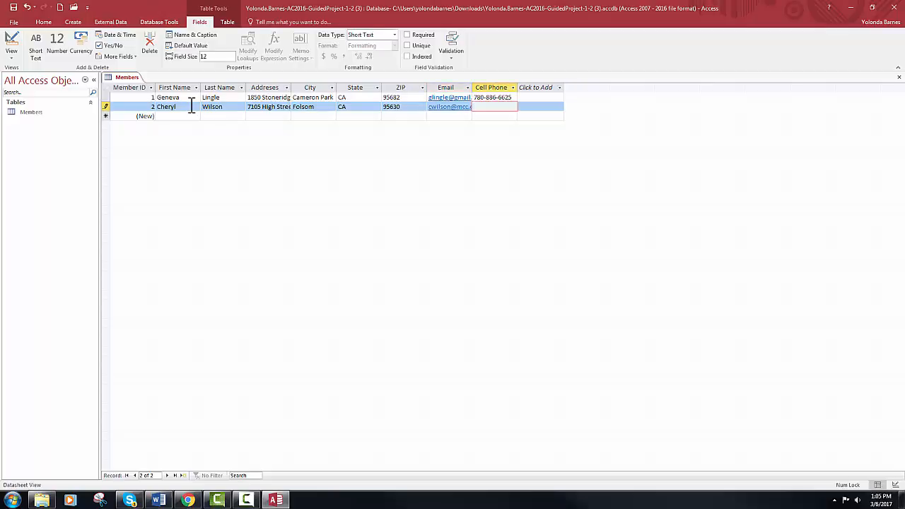
pyautogui.press('Tab')
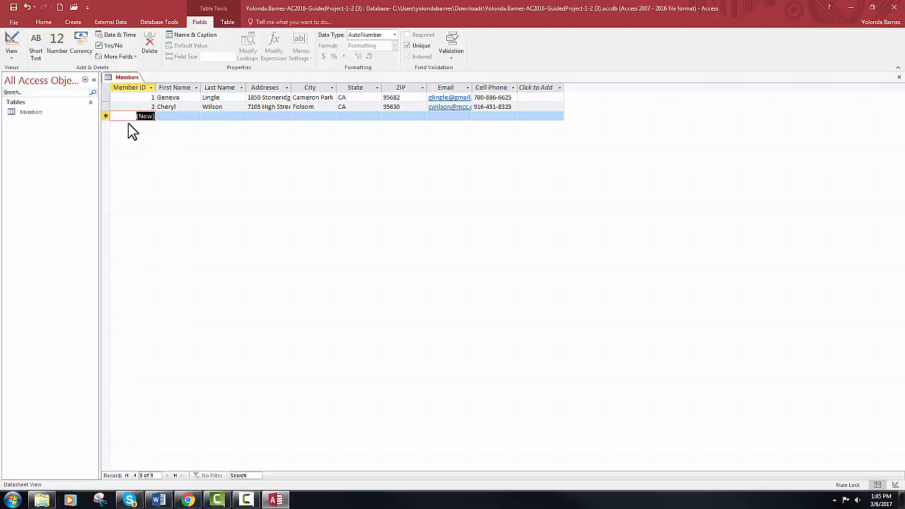
# Enter the next member's first name, last name, street address and city, correcting typos
pyautogui.click(159, 116)
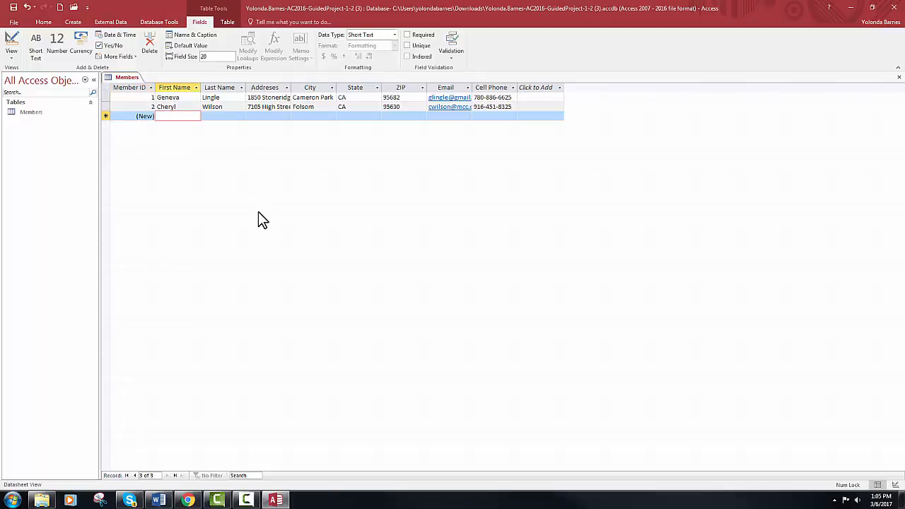
pyautogui.press('Tab')
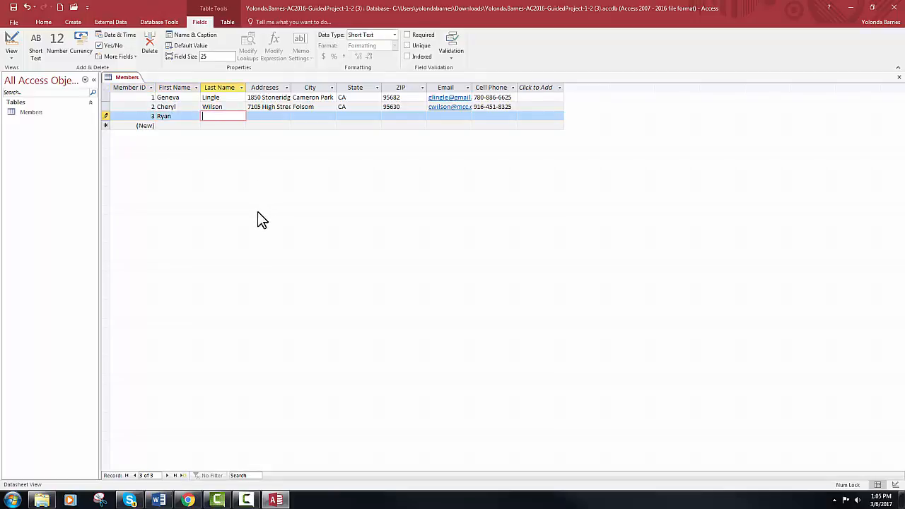
pyautogui.press('Tab')
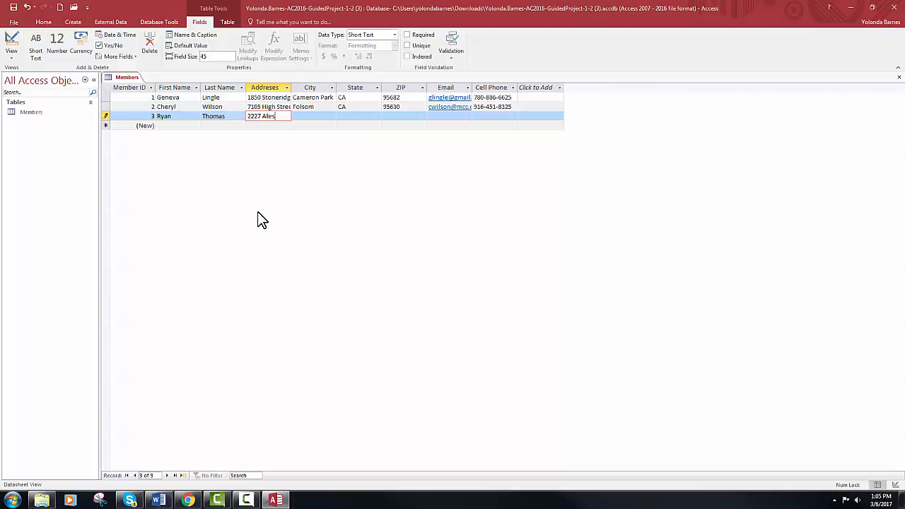
pyautogui.press('Tab')
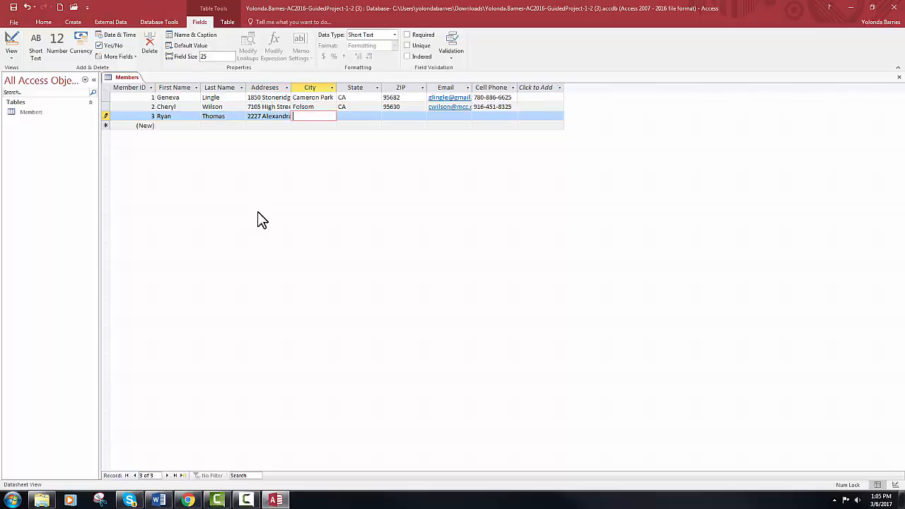
pyautogui.write('Aubr')
pyautogui.press('BackSpace')
pyautogui.write('urn')
# Fill in that member's state, ZIP code, email and cell phone to save the record
pyautogui.press('Tab')
pyautogui.write('CA')
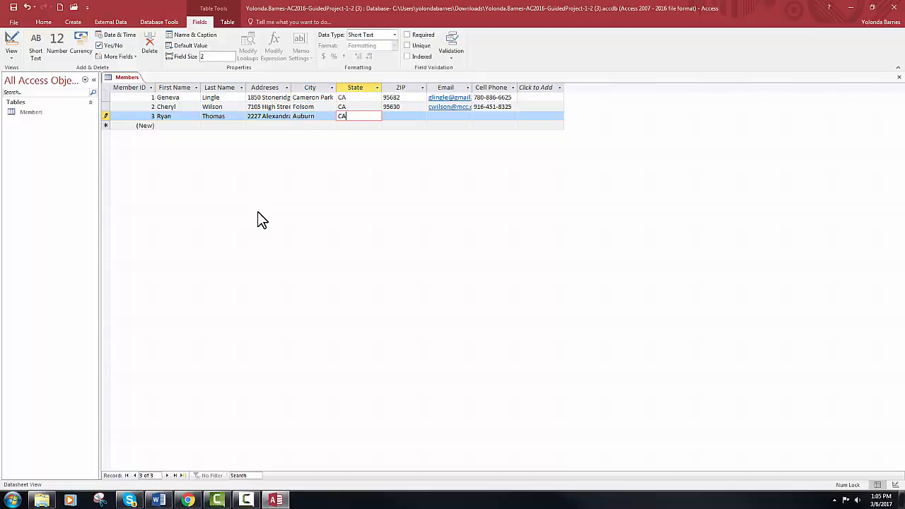
pyautogui.press('Tab')
pyautogui.write('95602')
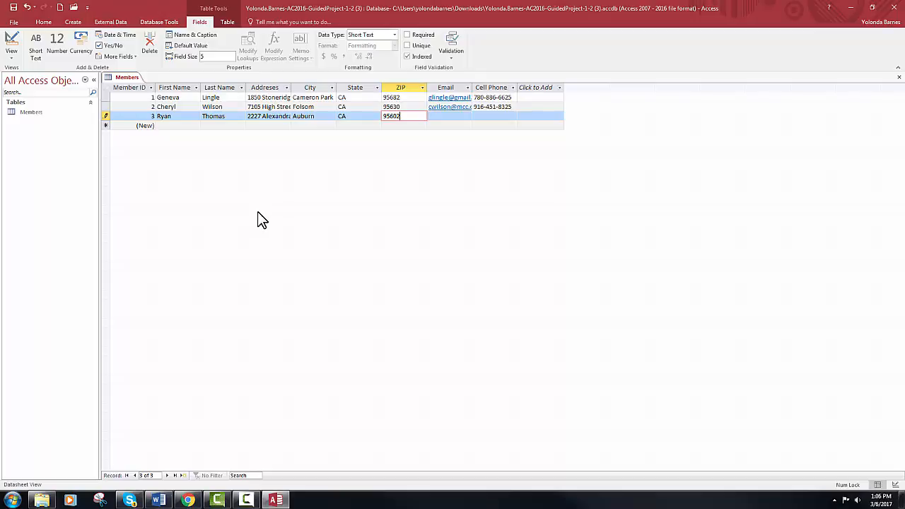
pyautogui.press('Tab')
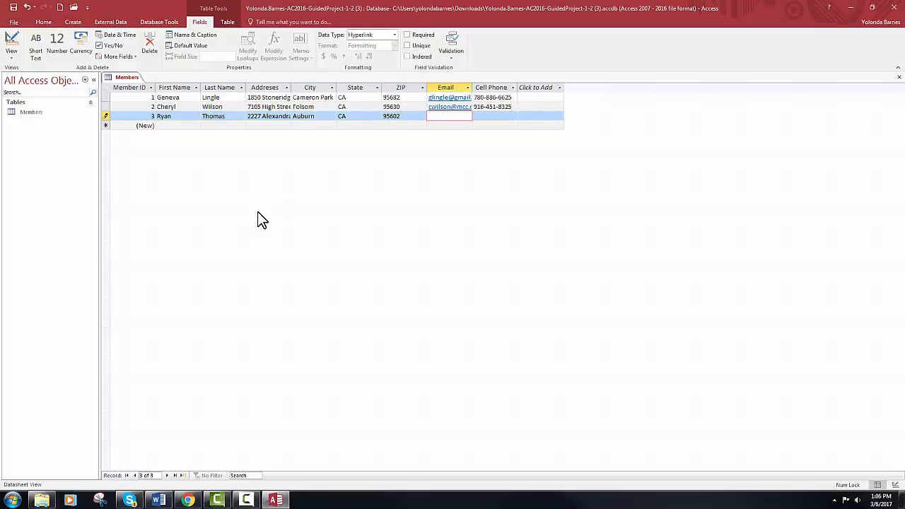
pyautogui.press('Tab')
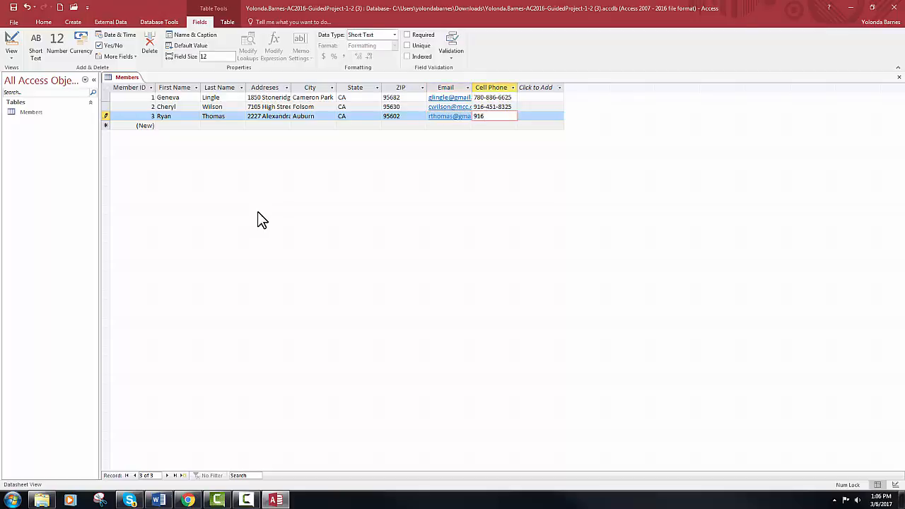
pyautogui.press('Tab')
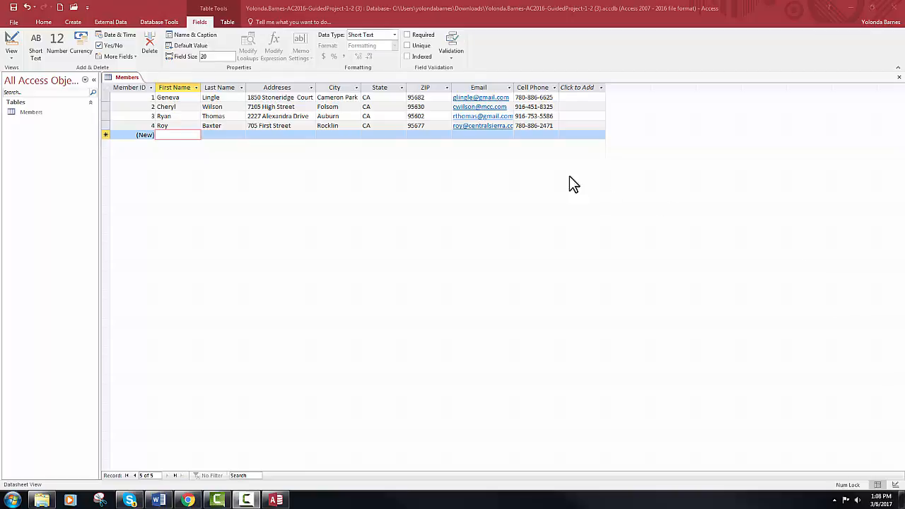
# Set the ZIP column's field width to 7
pyautogui.click(431, 87)
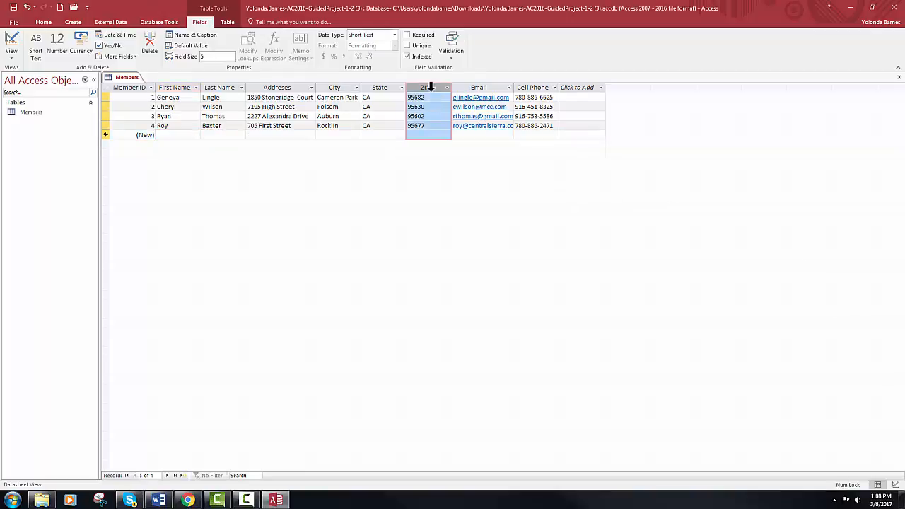
pyautogui.rightClick(433, 91)
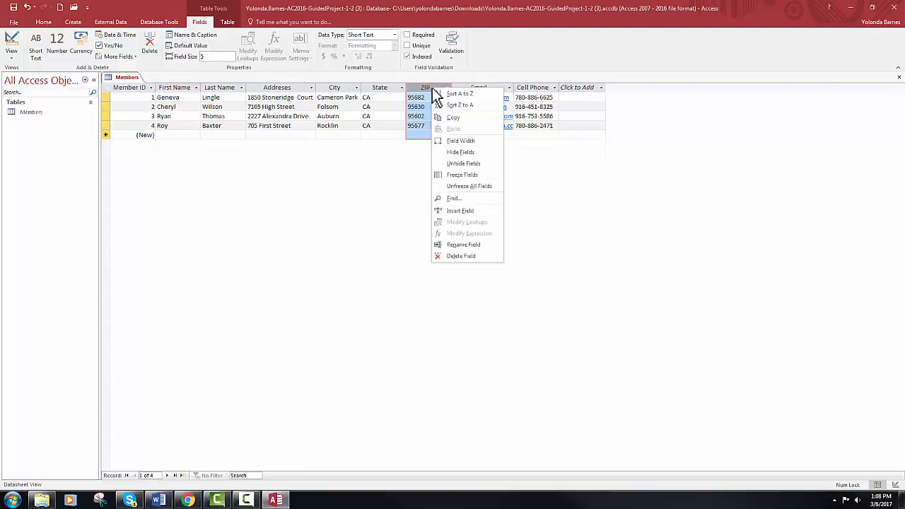
pyautogui.click(453, 142)
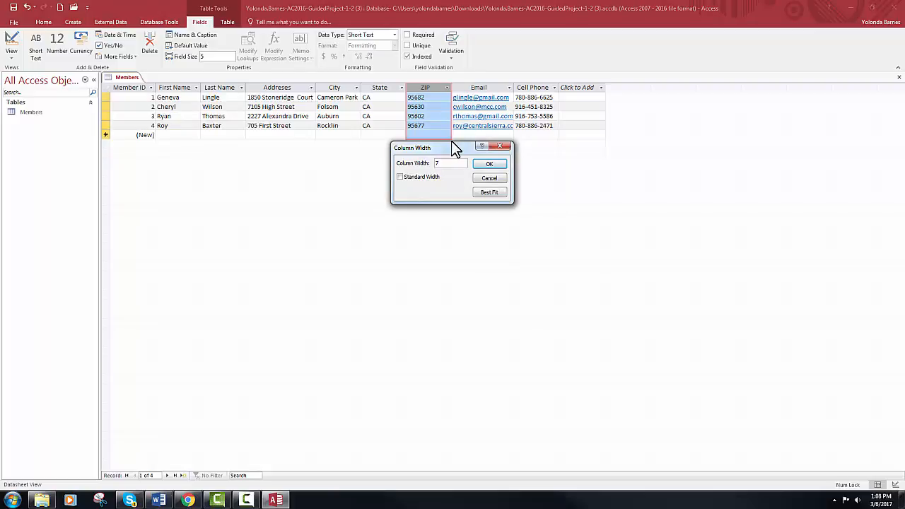
pyautogui.click(491, 164)
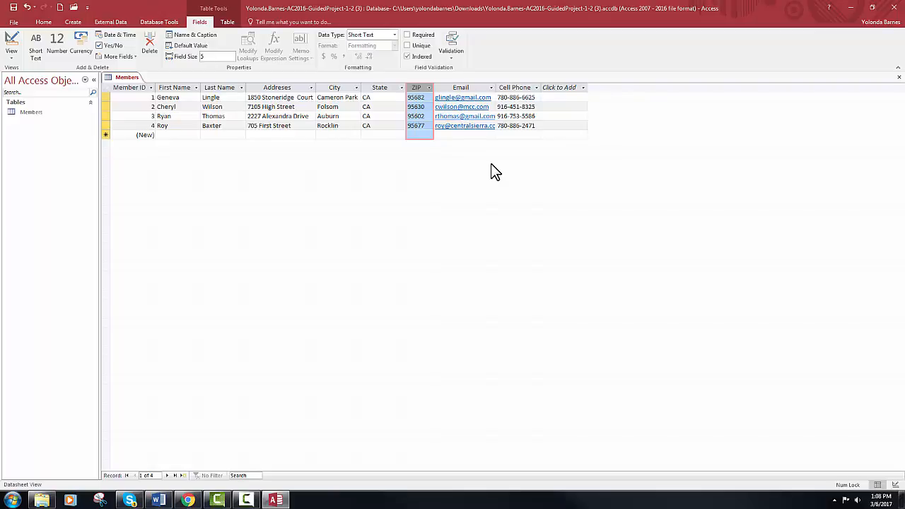
pyautogui.click(43, 22)
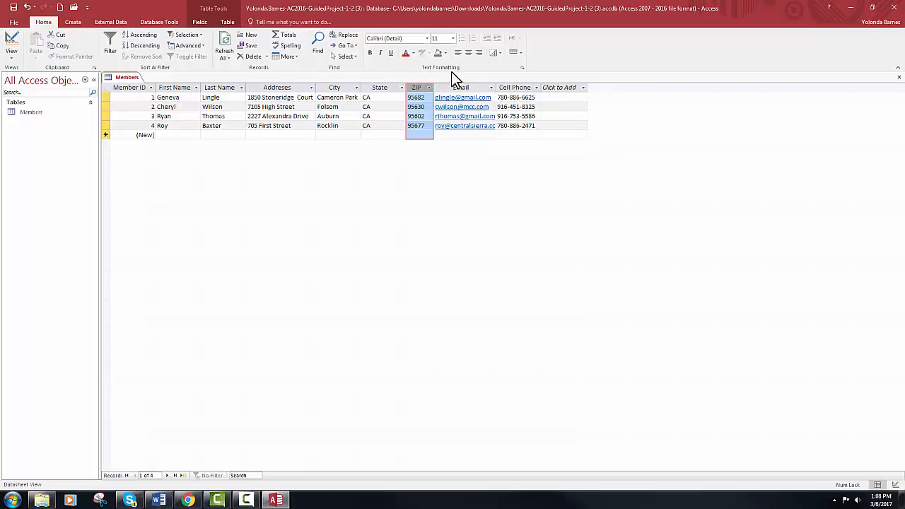
# Centre ZIP and State values, autofit State, and shade alternate rows Blue-Gray, Text 2, Lighter 80%
pyautogui.click(469, 53)
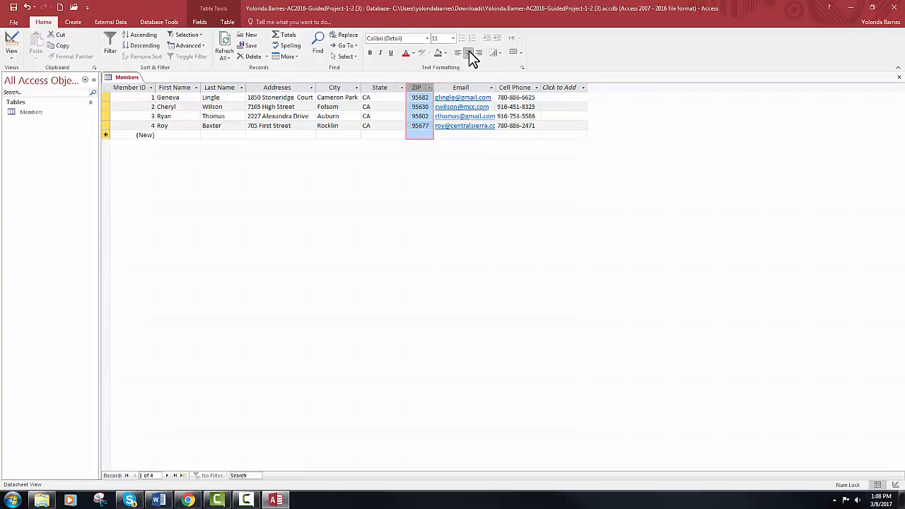
pyautogui.click(381, 87)
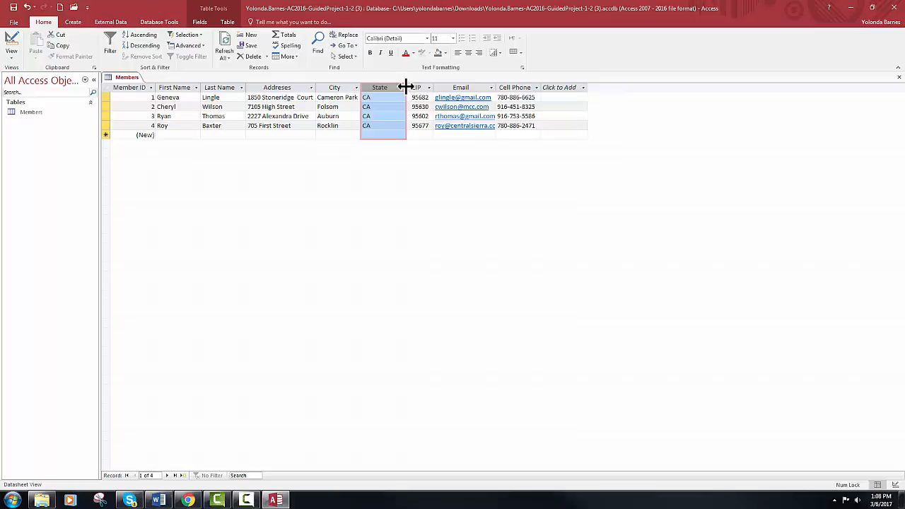
pyautogui.doubleClick(406, 87)
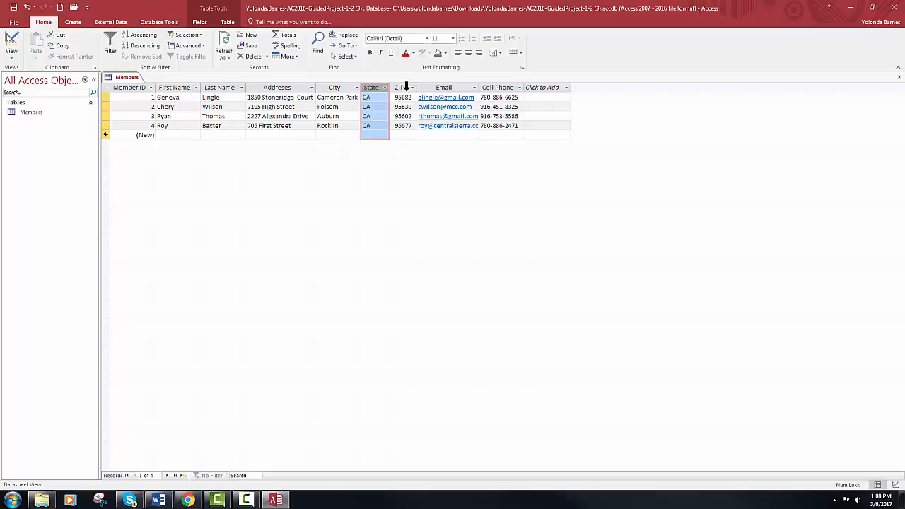
pyautogui.click(469, 54)
pyautogui.click(521, 53)
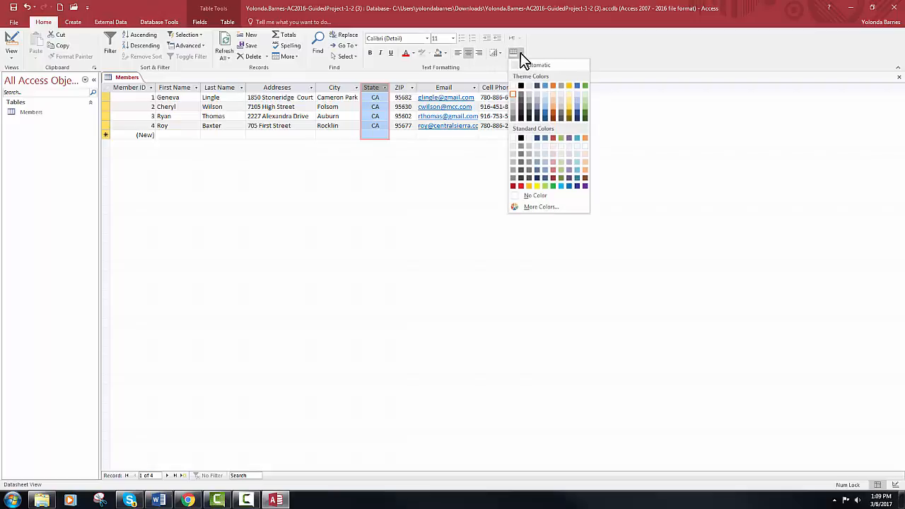
pyautogui.click(536, 94)
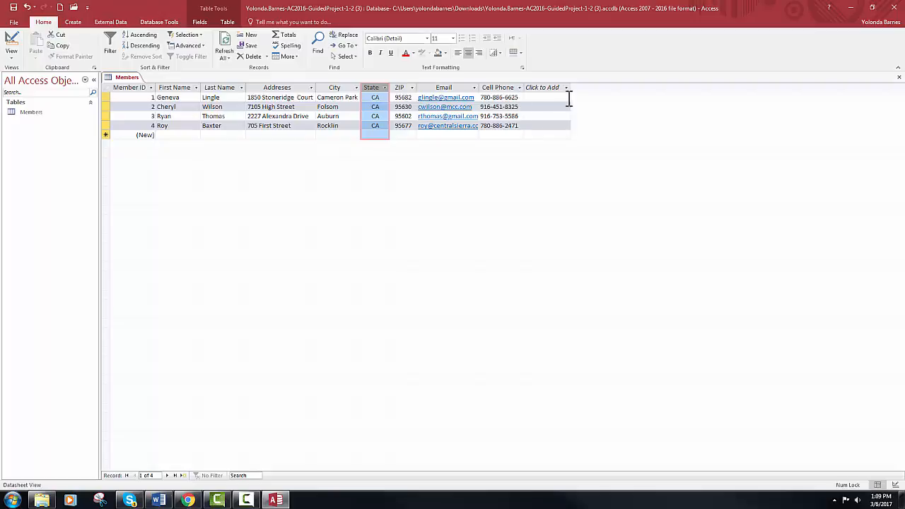
# Close the Members table and begin an Excel import from External Data
pyautogui.click(899, 78)
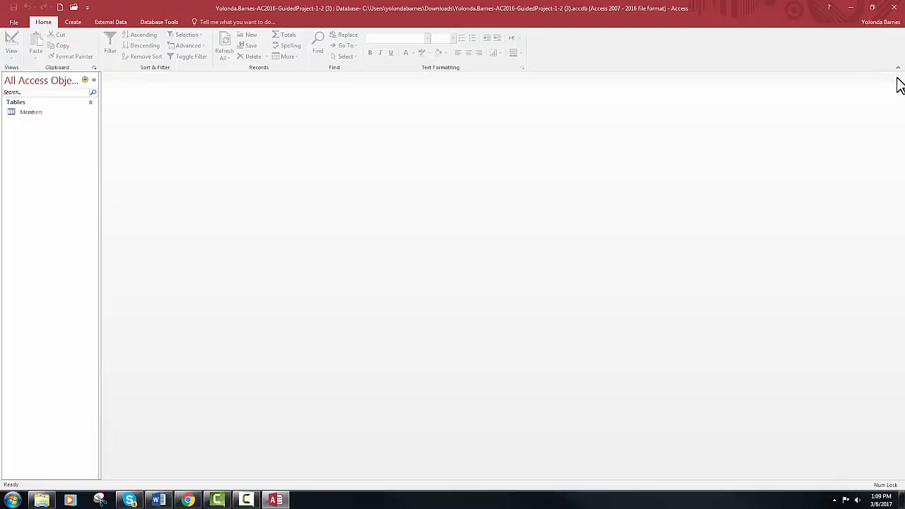
pyautogui.click(111, 23)
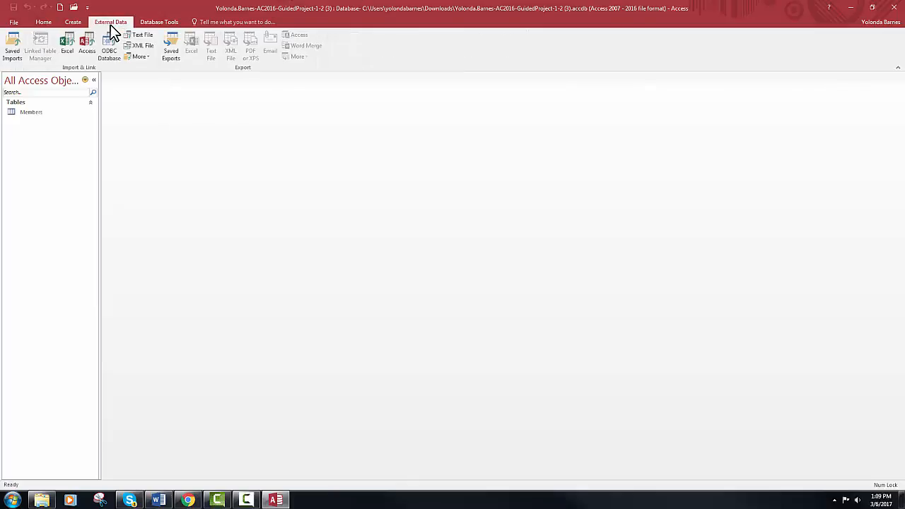
pyautogui.click(67, 46)
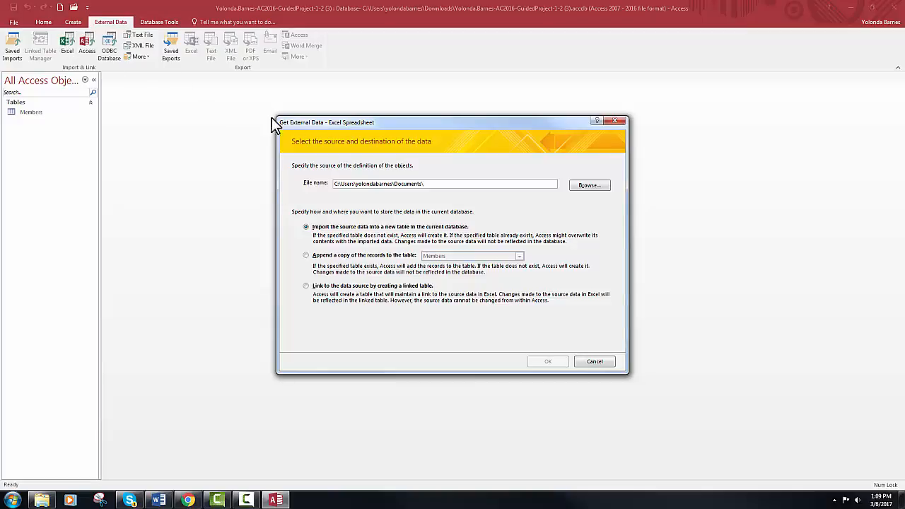
# Choose MembersDataFile-01.xlsx from Yolonda > ADMS 141 > Access as the import source
pyautogui.click(589, 186)
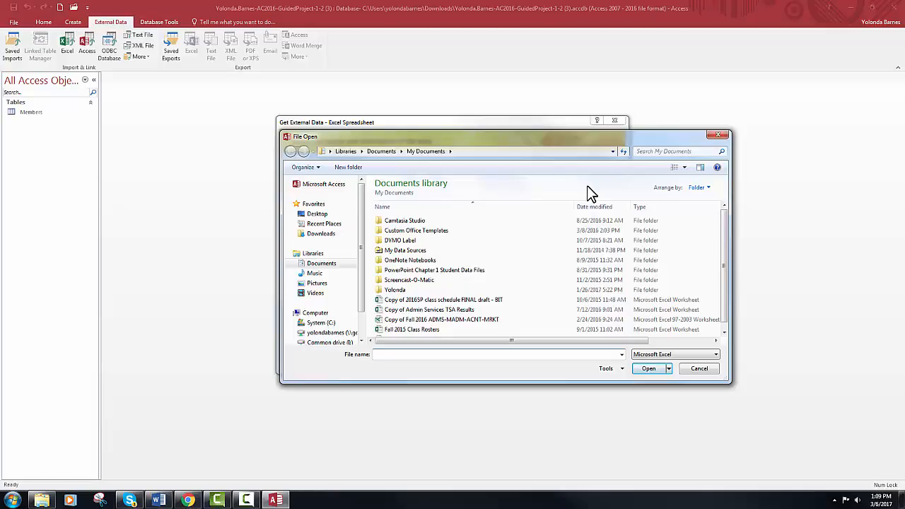
pyautogui.doubleClick(417, 289)
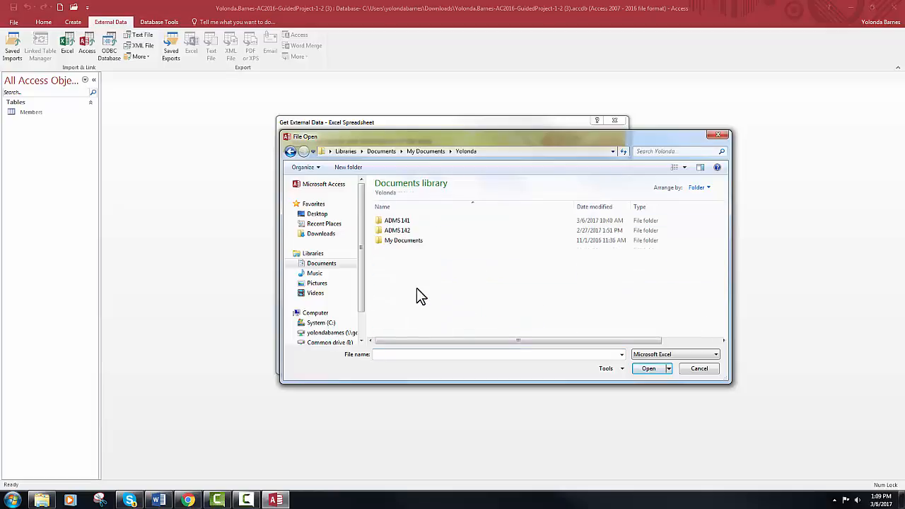
pyautogui.doubleClick(421, 223)
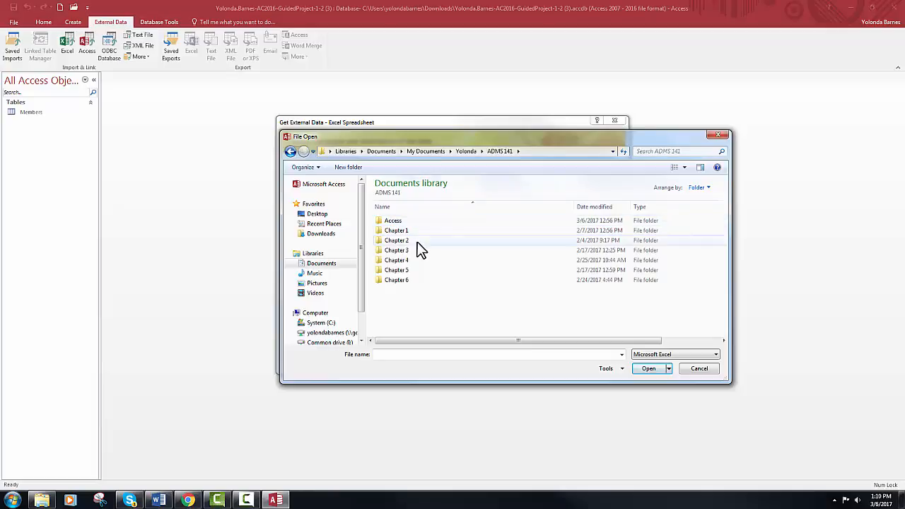
pyautogui.doubleClick(418, 220)
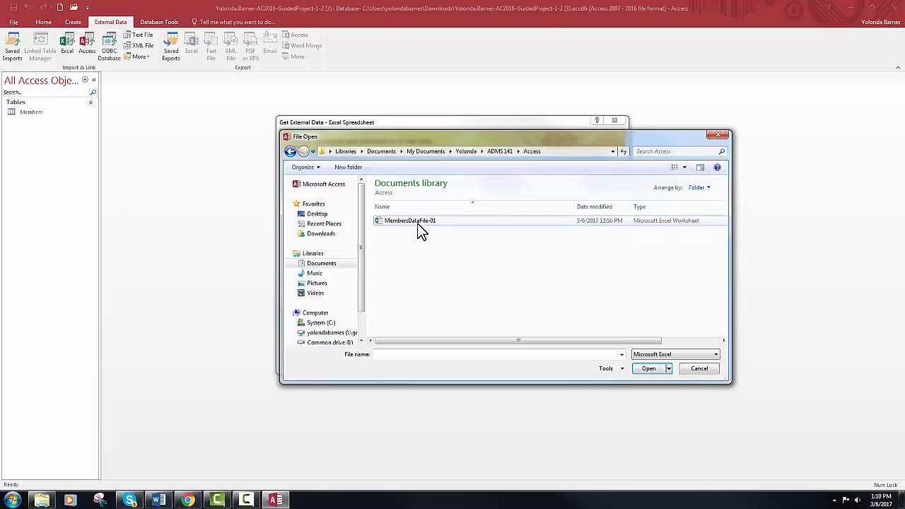
pyautogui.click(418, 224)
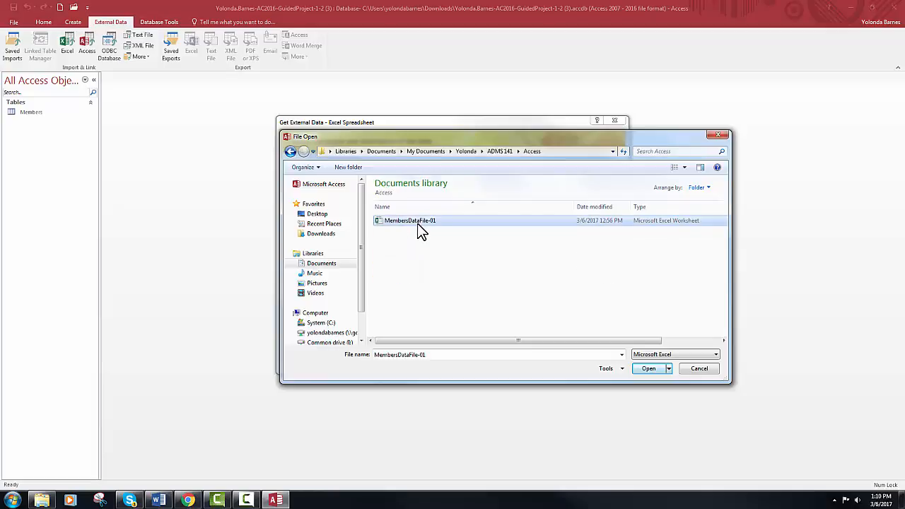
pyautogui.click(646, 371)
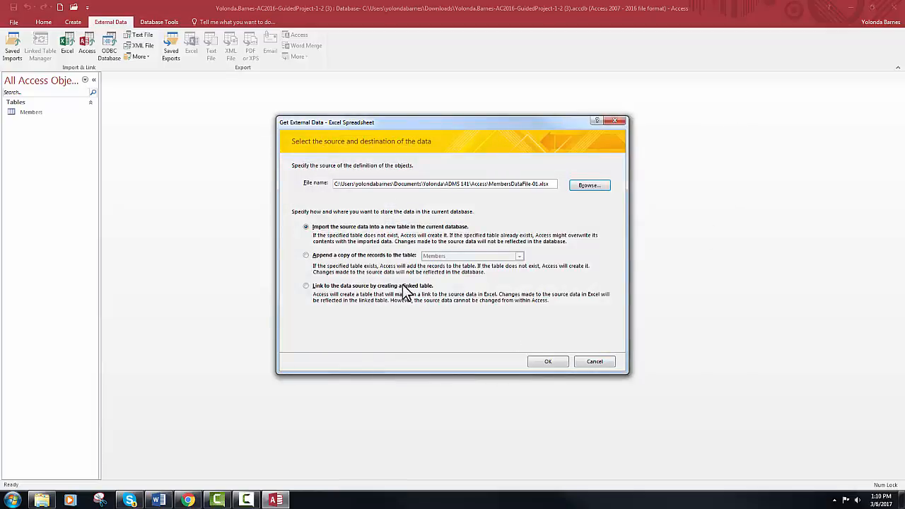
# Append the workbook's records to the Members table, accepting column headings and dismissing the Address warning
pyautogui.click(306, 255)
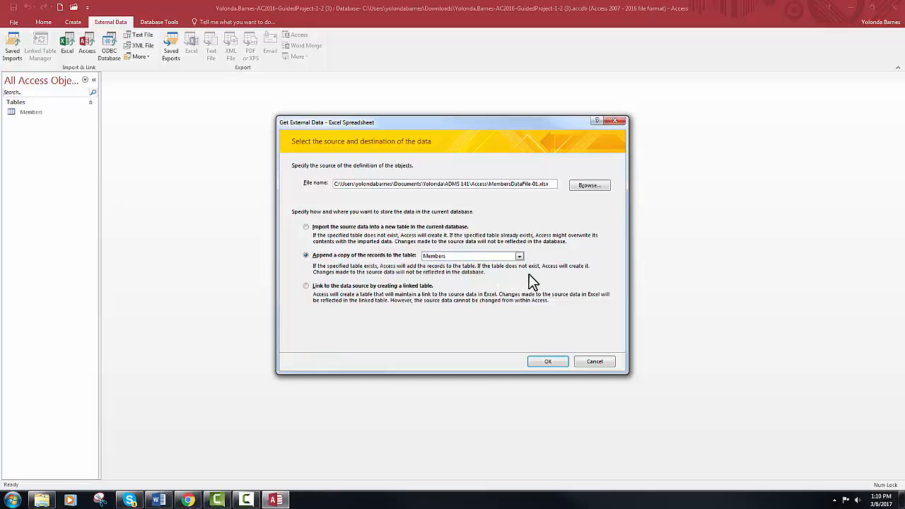
pyautogui.click(520, 256)
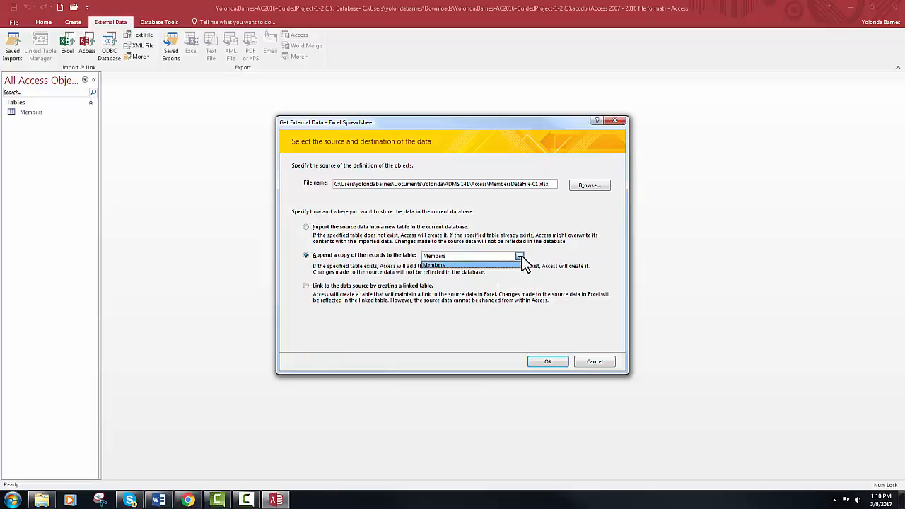
pyautogui.click(522, 257)
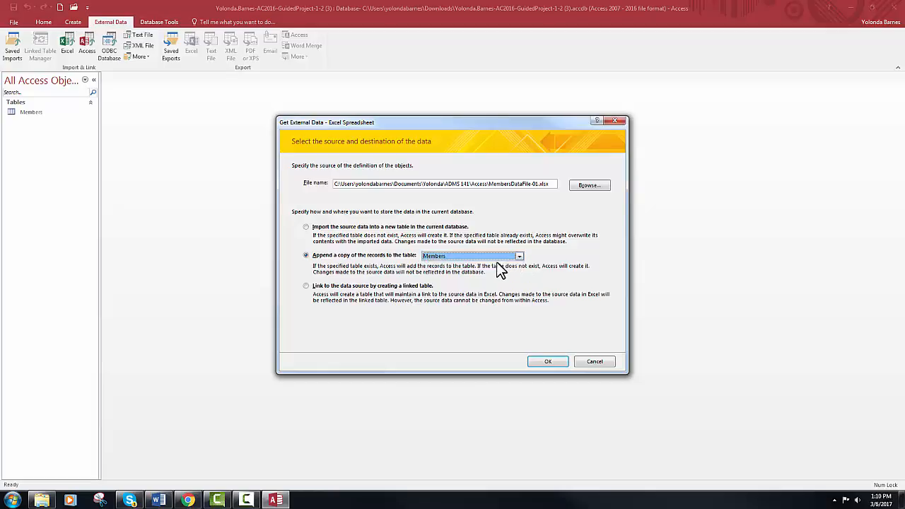
pyautogui.click(495, 258)
pyautogui.click(495, 257)
pyautogui.click(549, 361)
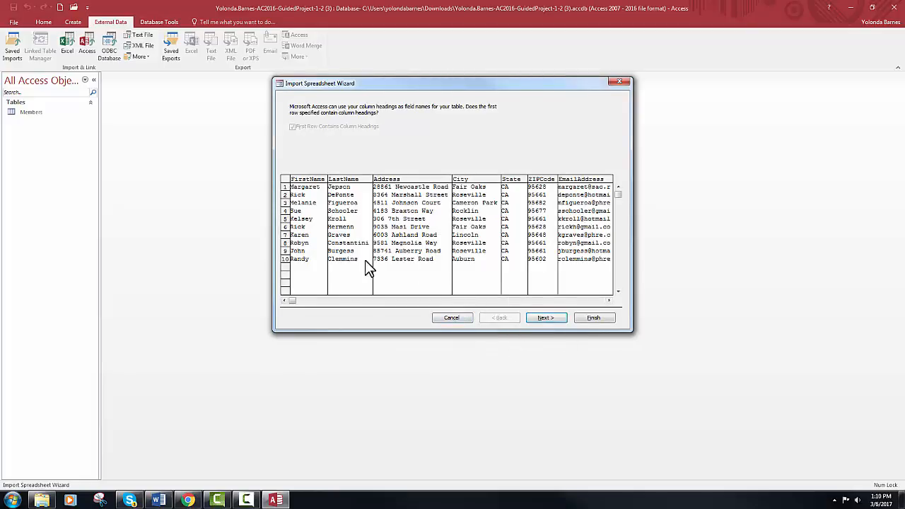
pyautogui.click(542, 318)
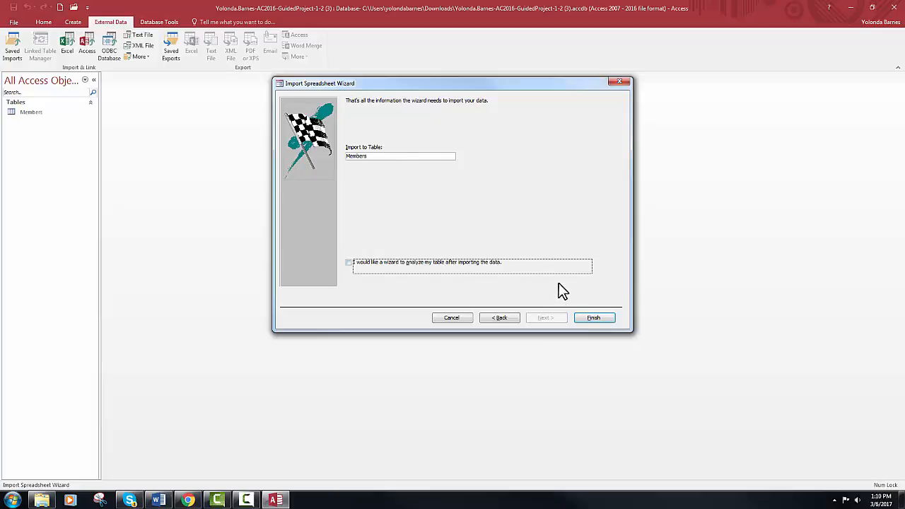
pyautogui.click(593, 319)
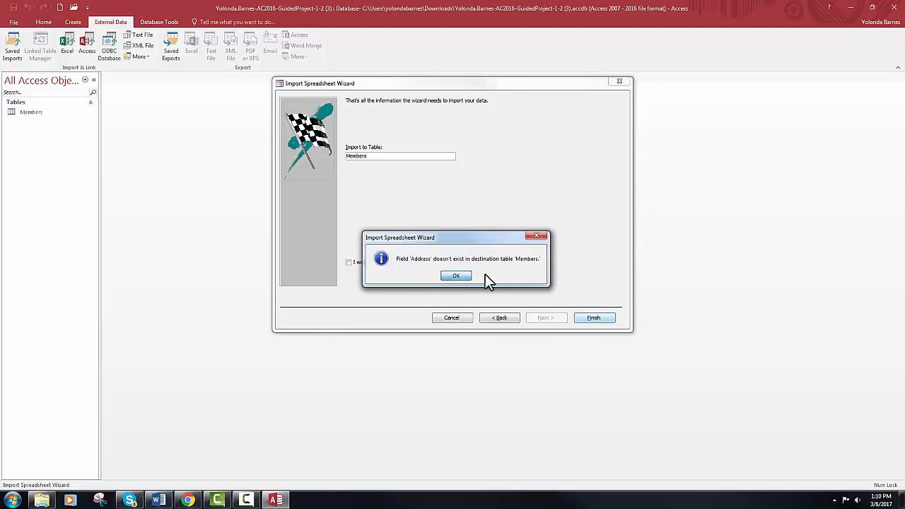
pyautogui.click(535, 234)
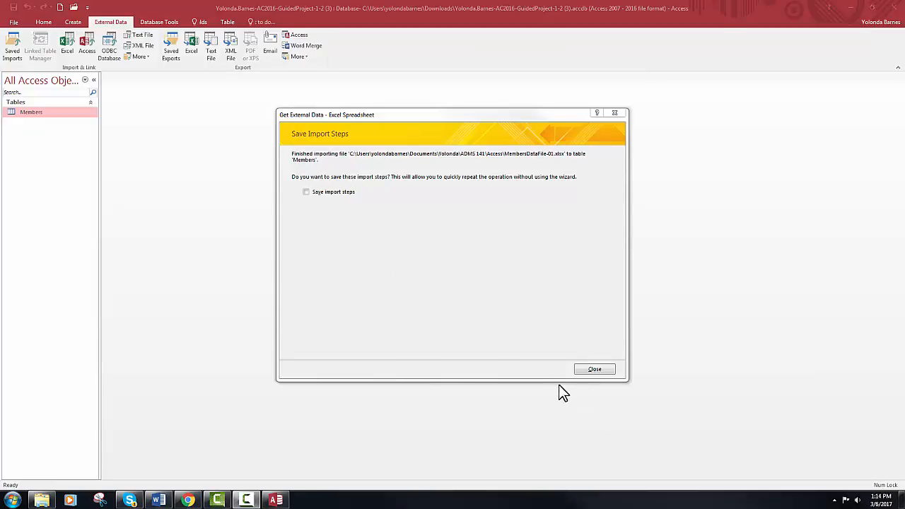
# Close the import summary without saving steps and reopen the Members table
pyautogui.click(593, 370)
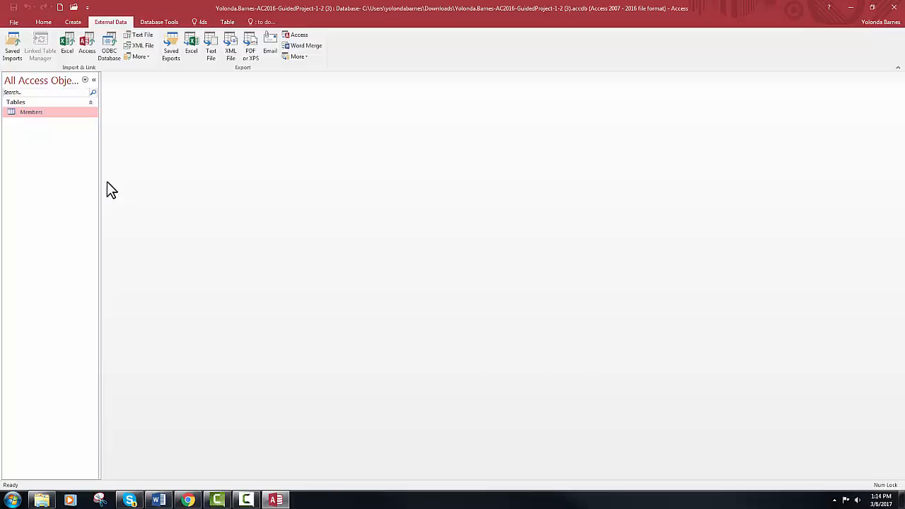
pyautogui.doubleClick(32, 113)
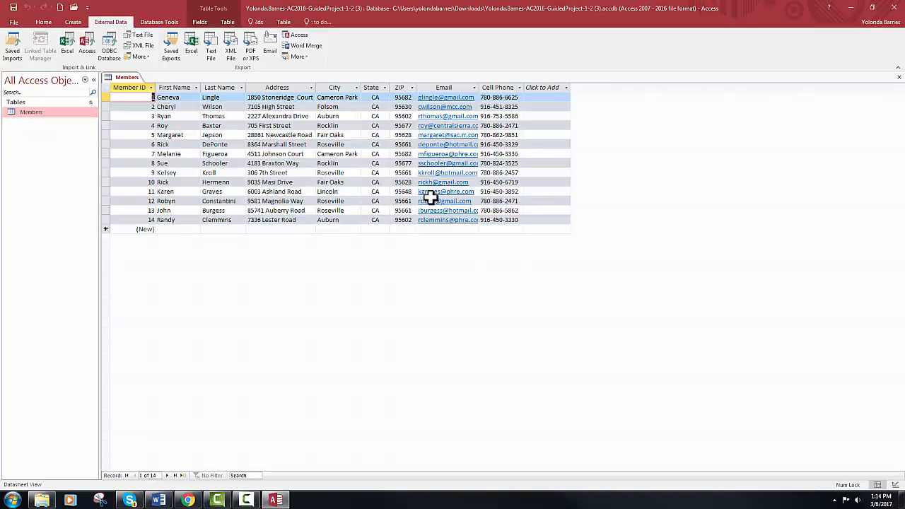
# Sort the Members records by City A to Z, then remove the sort
pyautogui.click(356, 89)
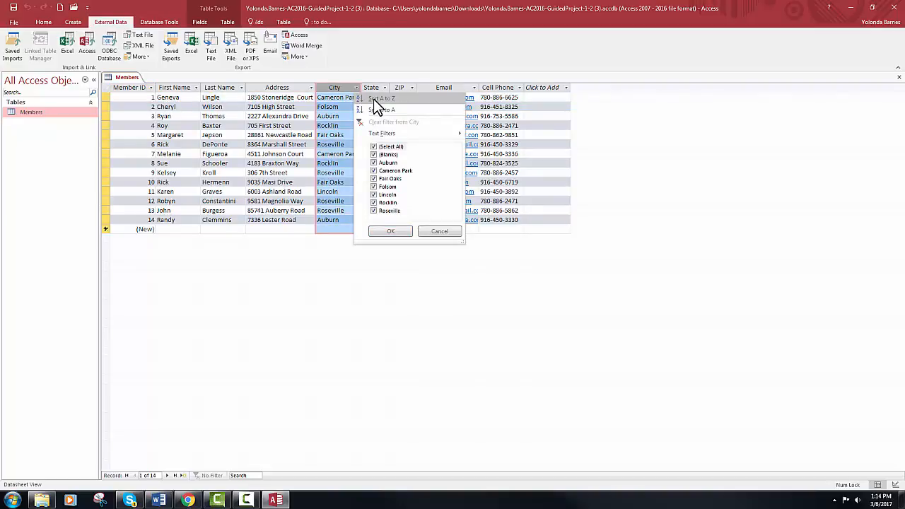
pyautogui.click(374, 99)
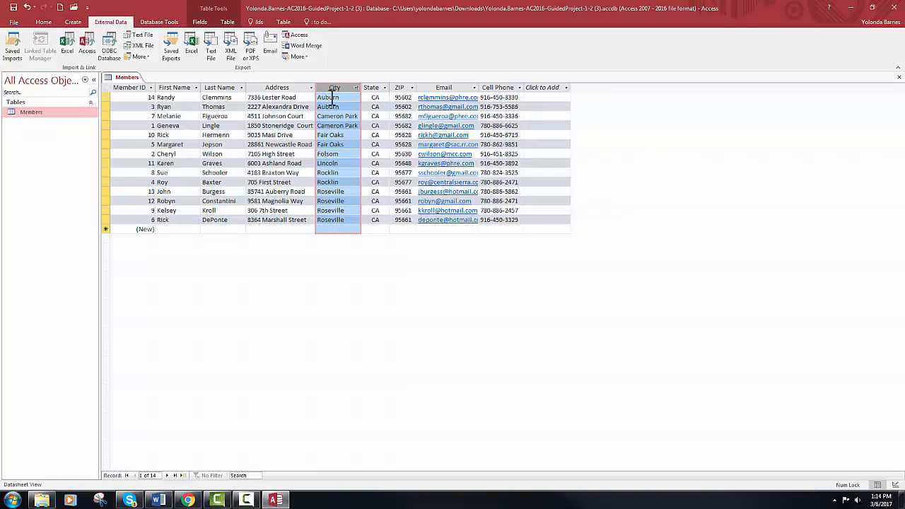
pyautogui.click(44, 22)
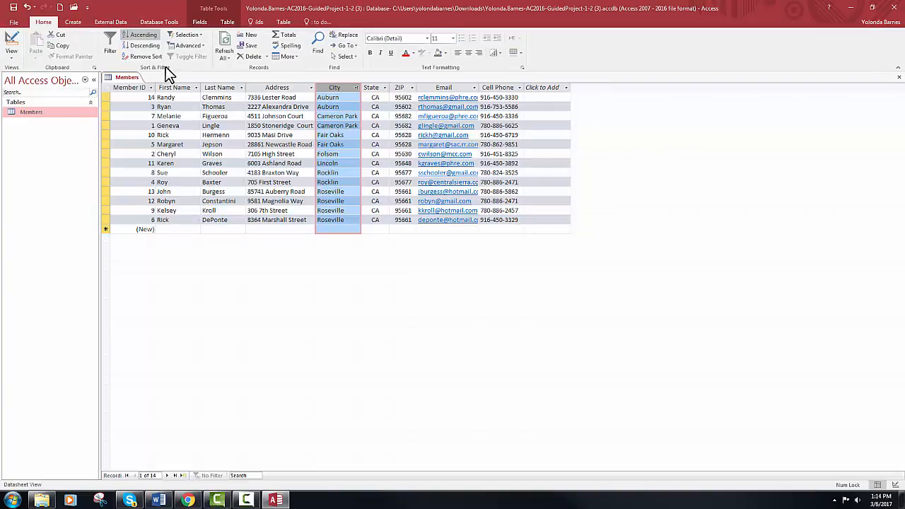
pyautogui.click(145, 56)
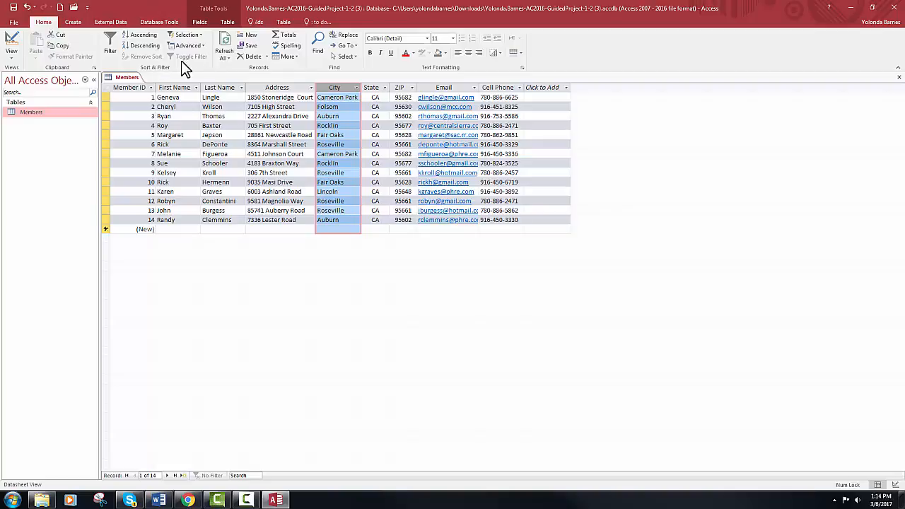
pyautogui.click(406, 85)
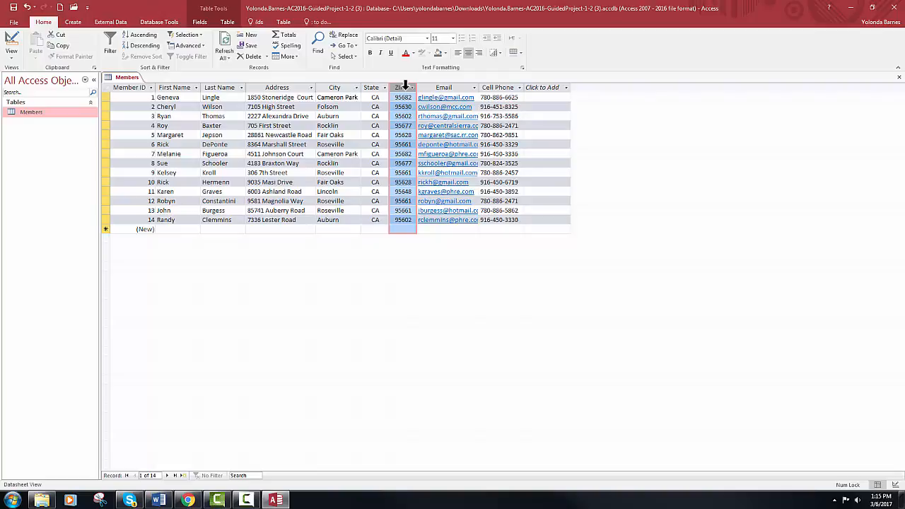
# Drag the ZIP column between First Name and Last Name, then select ZIP and Last Name together
pyautogui.moveTo(406, 84); pyautogui.dragTo(209, 94)
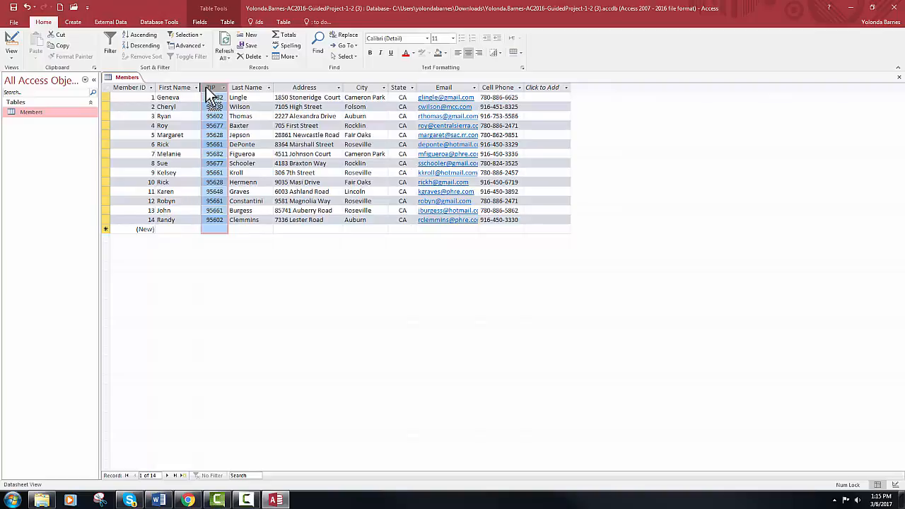
pyautogui.click(320, 230)
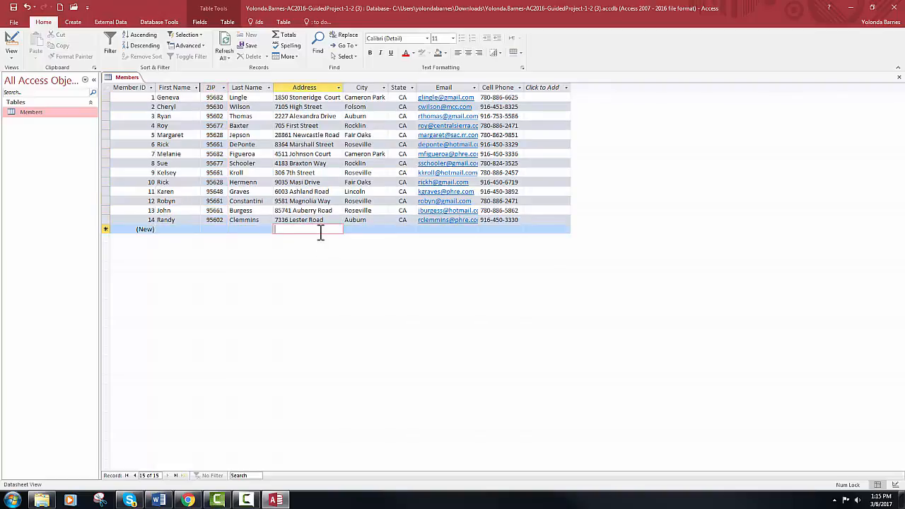
pyautogui.click(214, 87)
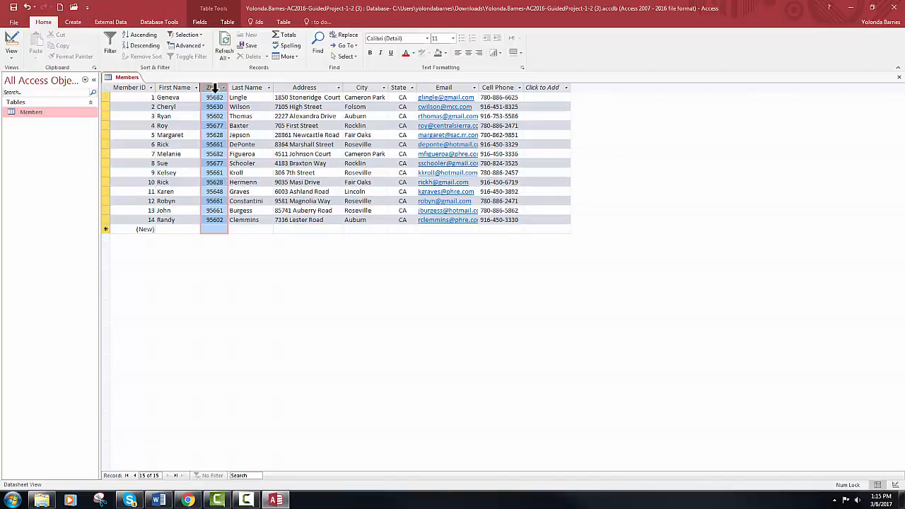
pyautogui.moveTo(215, 87); pyautogui.dragTo(243, 88)
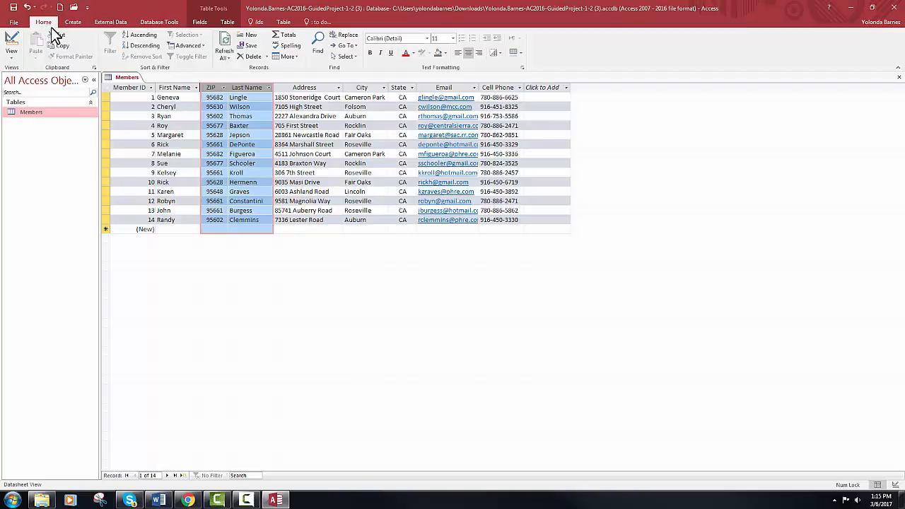
# Sort Members ascending by ZIP then Last Name, then remove the sort to restore Member ID order
pyautogui.click(141, 35)
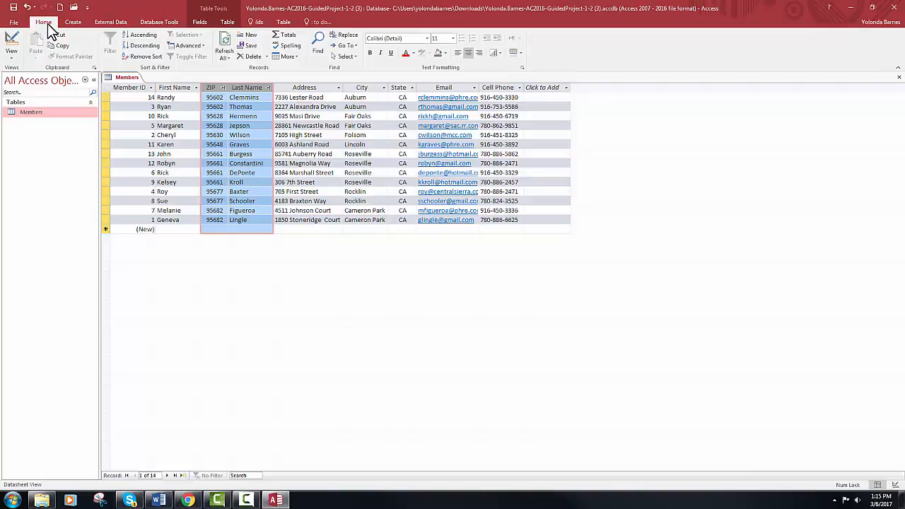
pyautogui.click(157, 60)
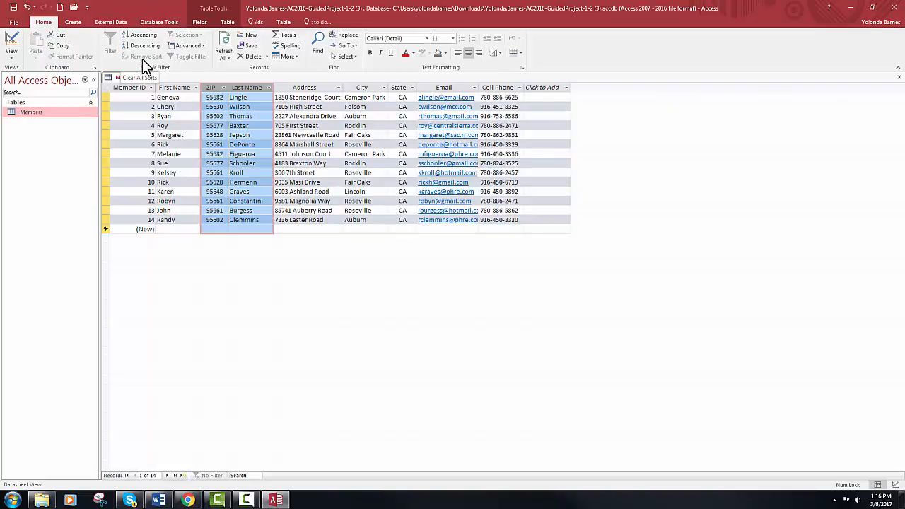
# Move the ZIP column back to sit between State and Email
pyautogui.click(296, 230)
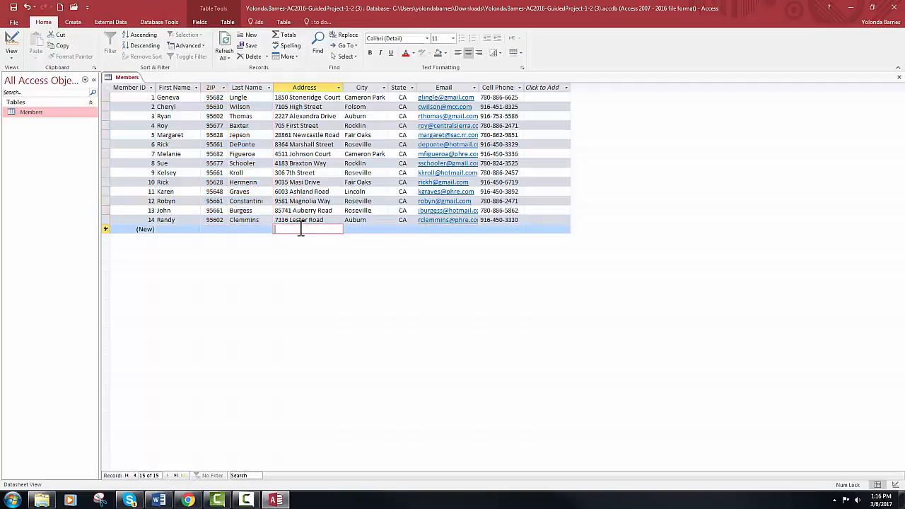
pyautogui.click(216, 87)
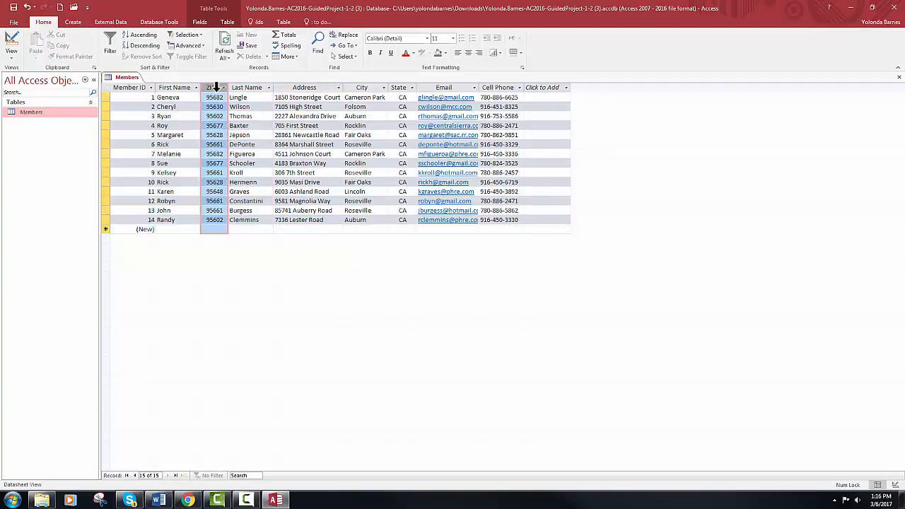
pyautogui.moveTo(216, 87); pyautogui.dragTo(421, 99)
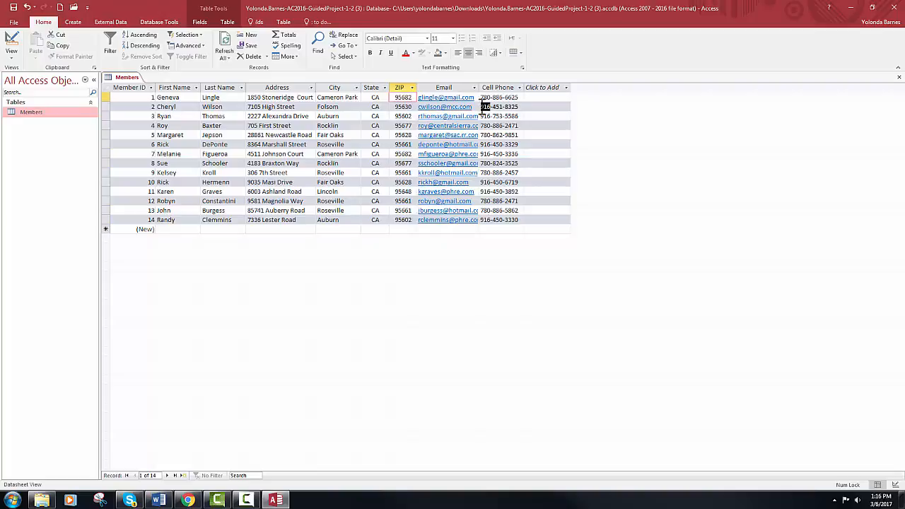
# Filter Cell Phone to numbers beginning with 916, then clear the Cell Phone filter
pyautogui.click(485, 106)
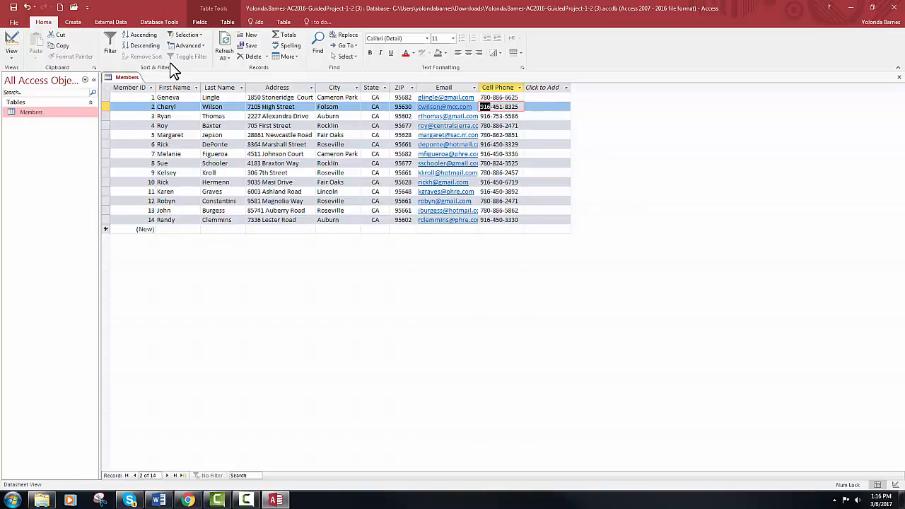
pyautogui.click(201, 34)
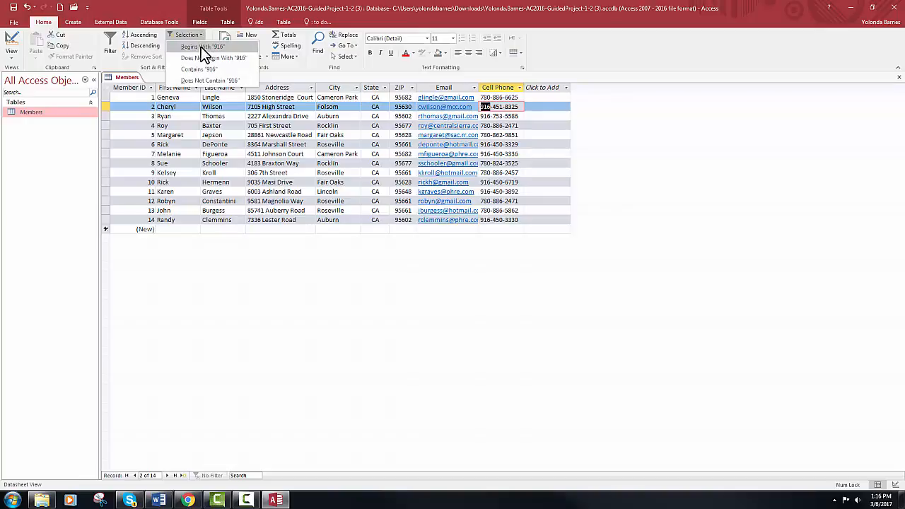
pyautogui.click(201, 47)
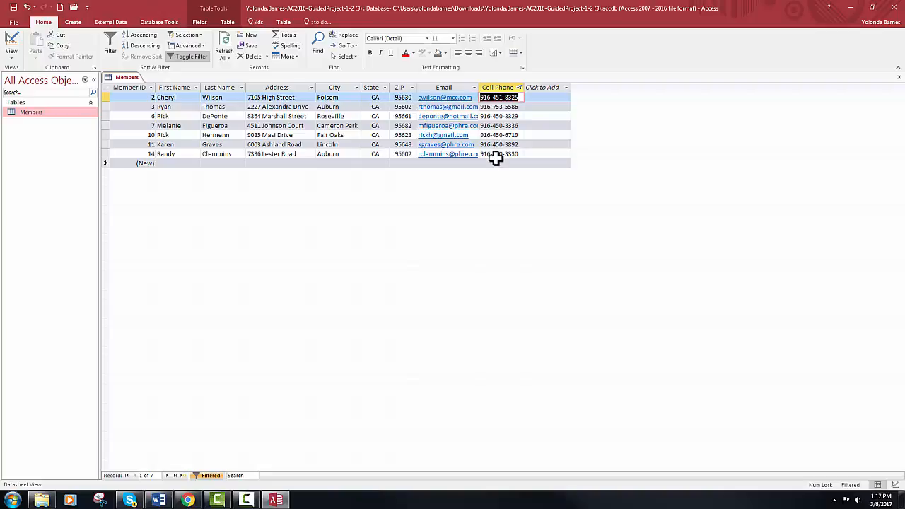
pyautogui.click(520, 87)
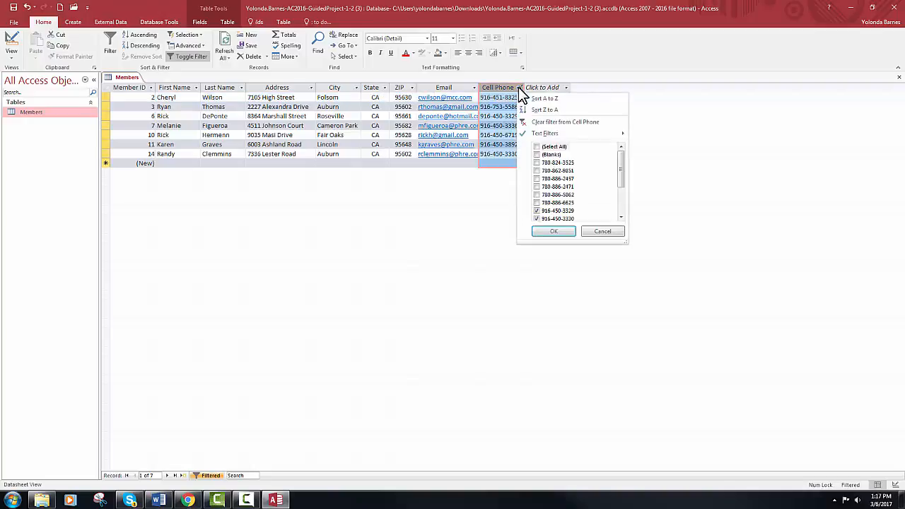
pyautogui.click(549, 127)
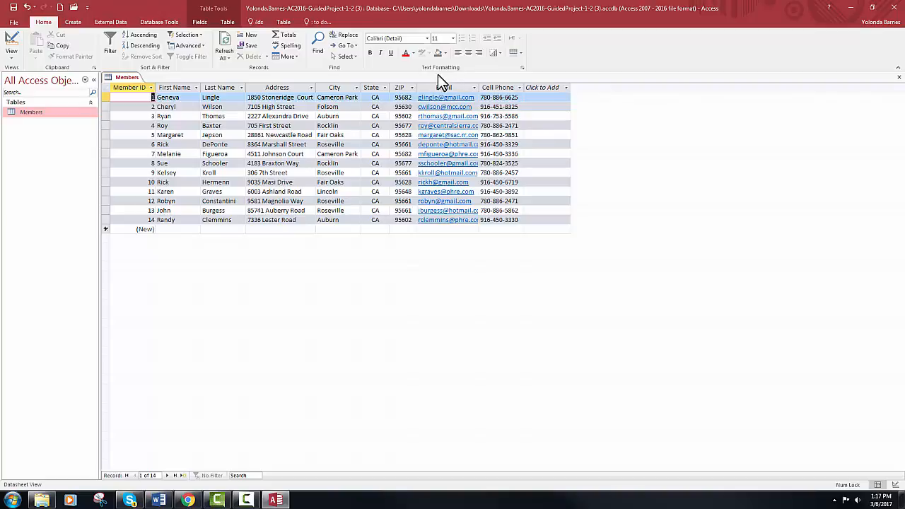
pyautogui.click(474, 87)
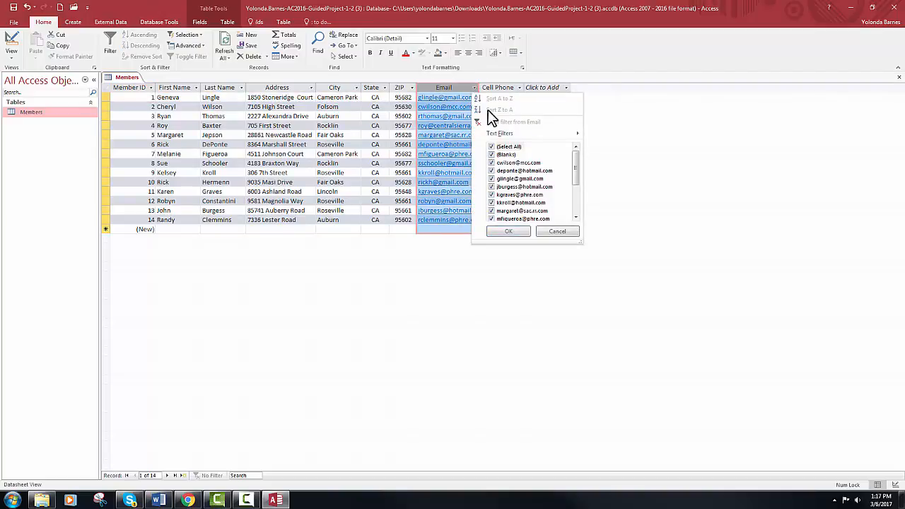
pyautogui.moveTo(501, 137)
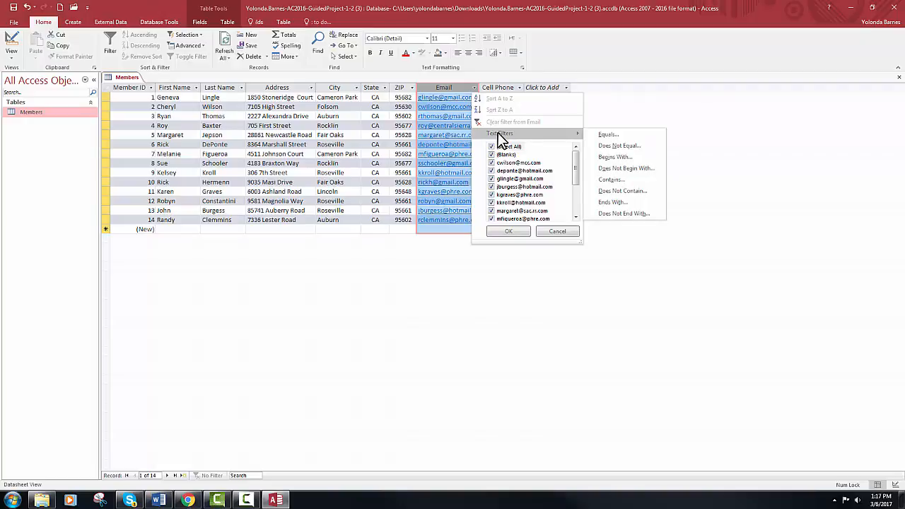
pyautogui.click(618, 179)
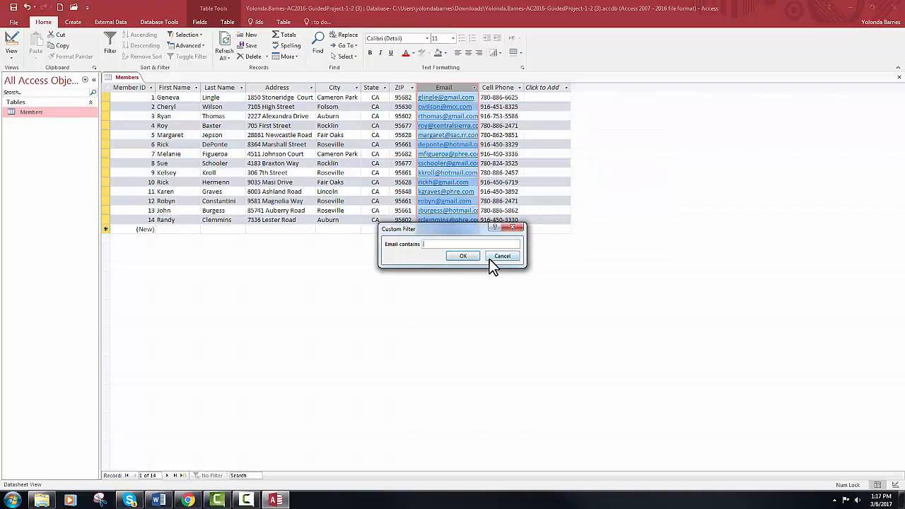
pyautogui.write('gmail')
pyautogui.click(460, 253)
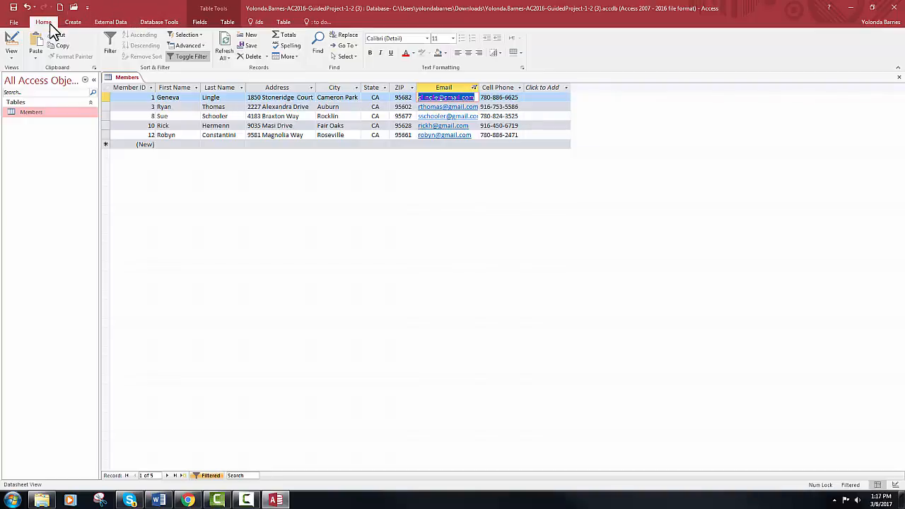
pyautogui.click(188, 58)
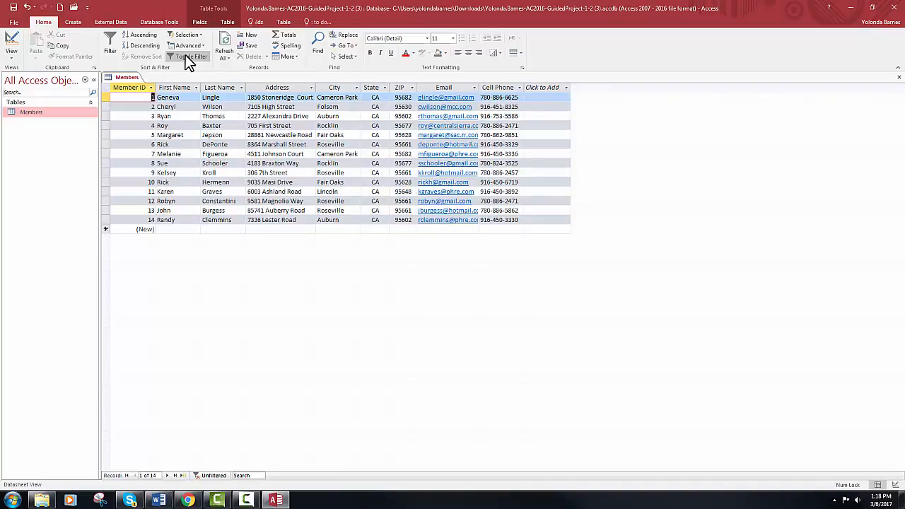
pyautogui.click(191, 58)
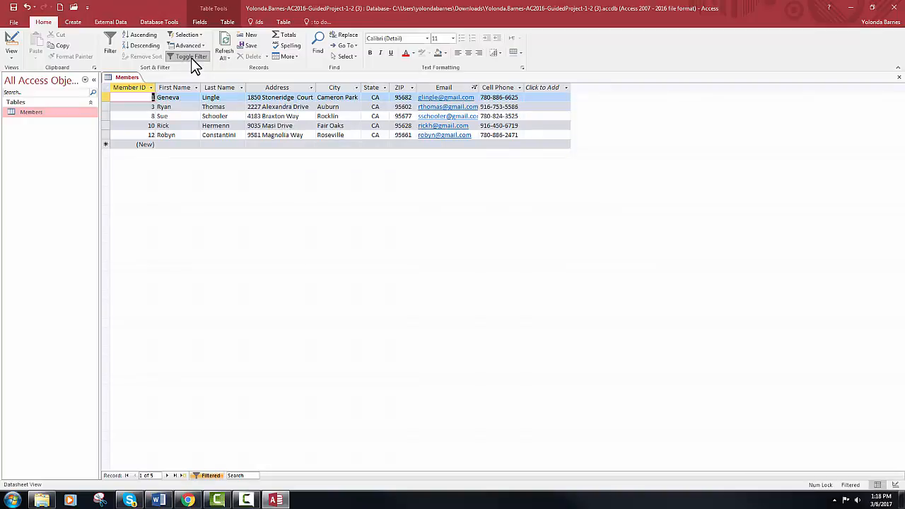
pyautogui.click(467, 87)
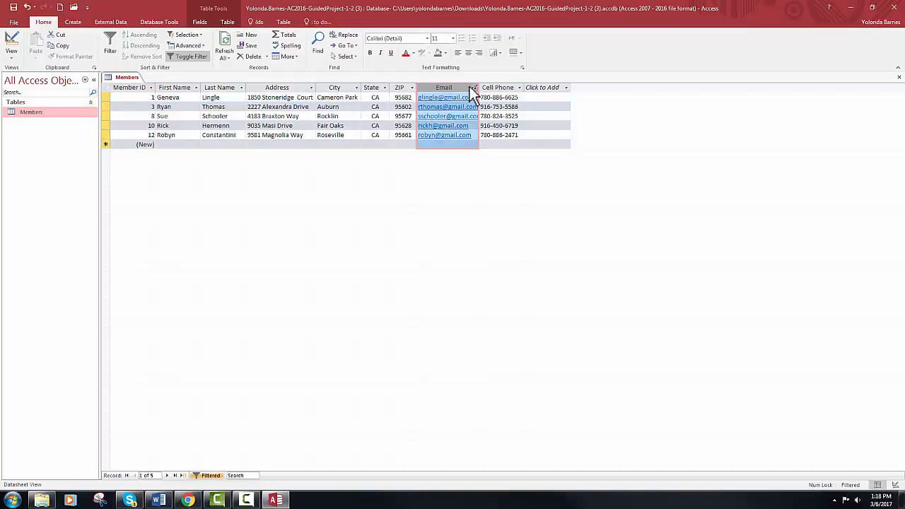
pyautogui.click(473, 88)
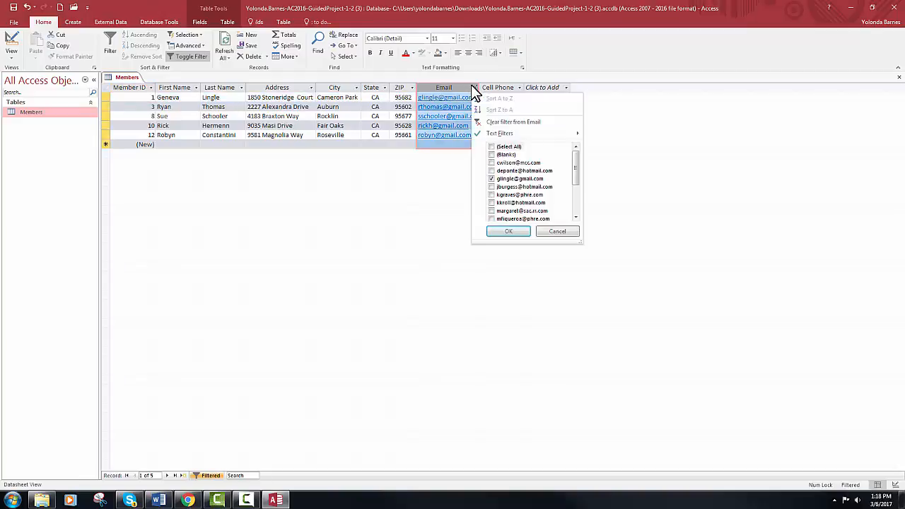
pyautogui.click(491, 124)
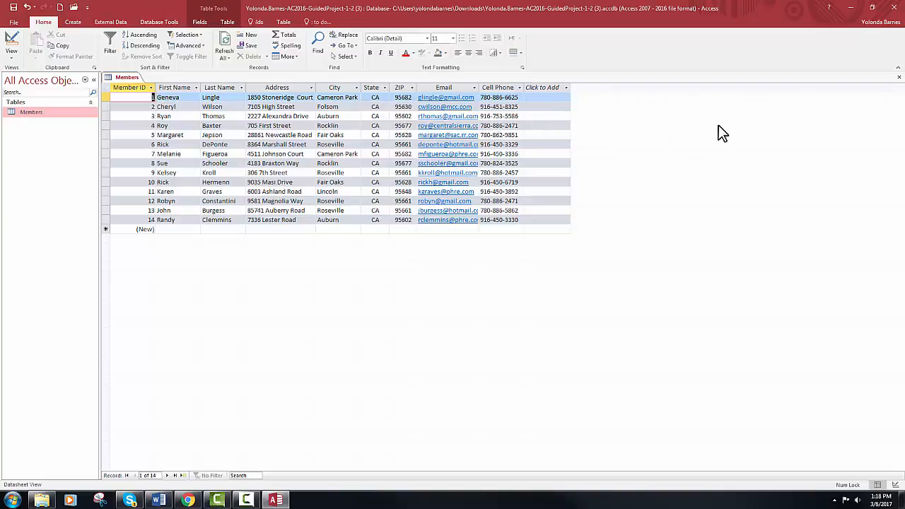
# Close Members without saving design changes, then reopen it and close it again
pyautogui.click(899, 77)
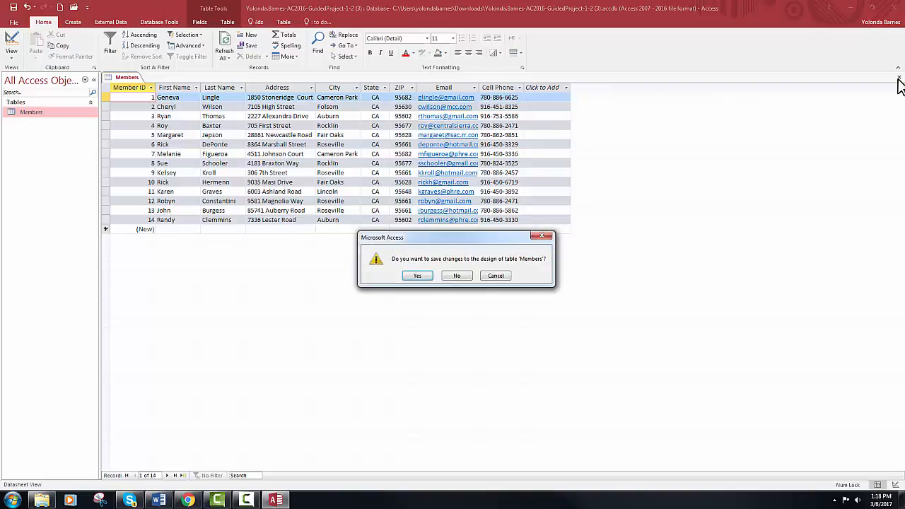
pyautogui.click(453, 275)
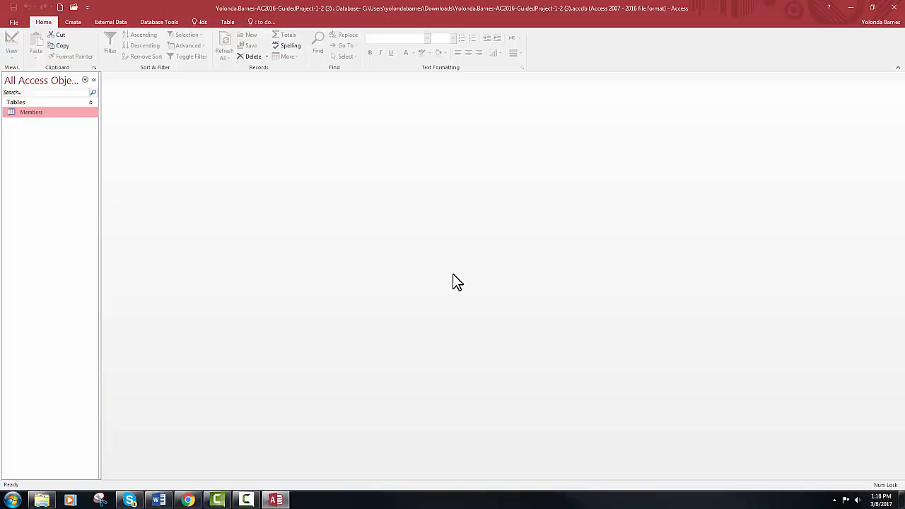
pyautogui.doubleClick(41, 112)
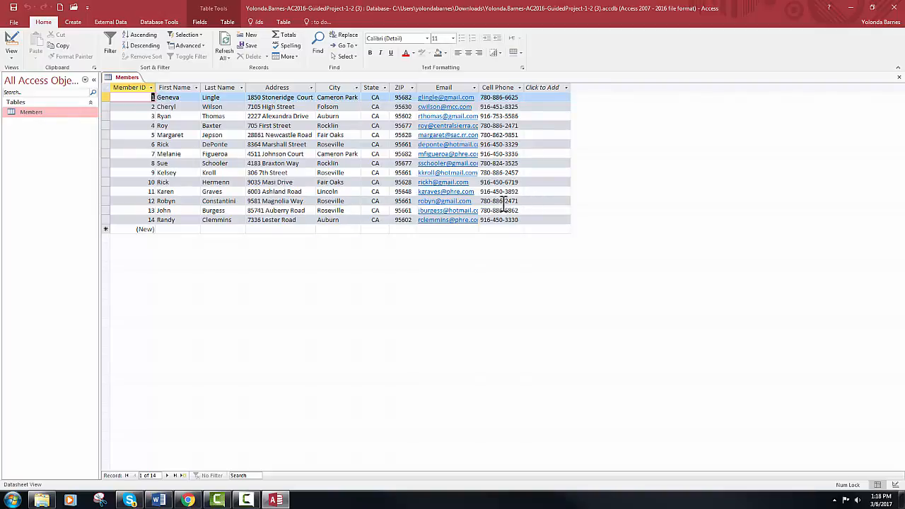
pyautogui.click(900, 78)
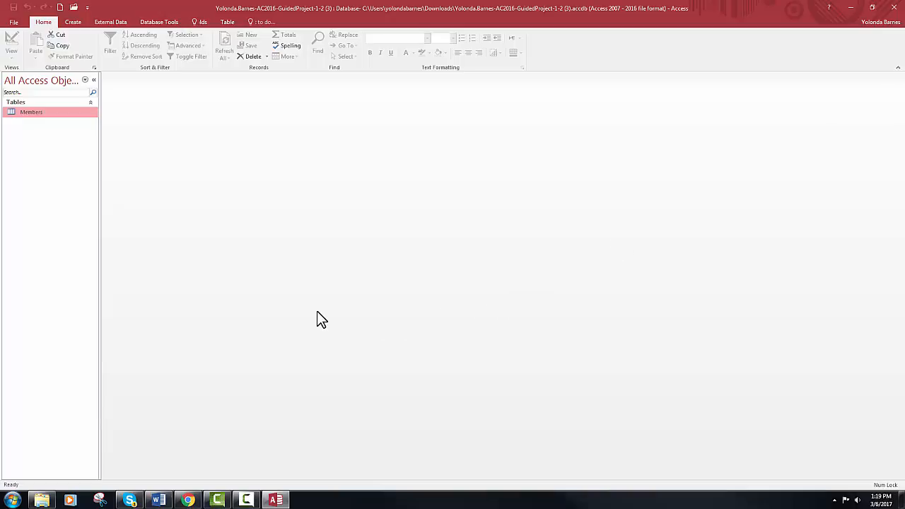
# Set database Title to 'American River Members', Author to the student's name, and Company to 'ARCC'
pyautogui.click(14, 22)
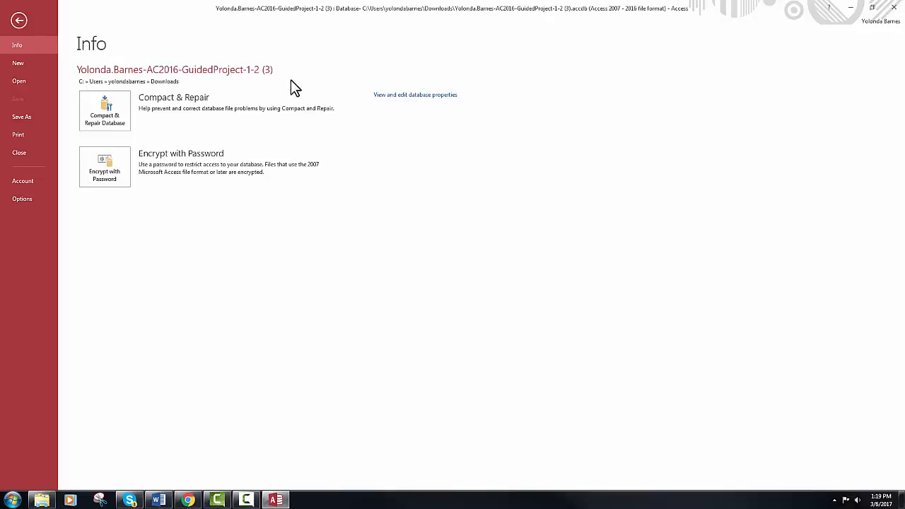
pyautogui.click(389, 97)
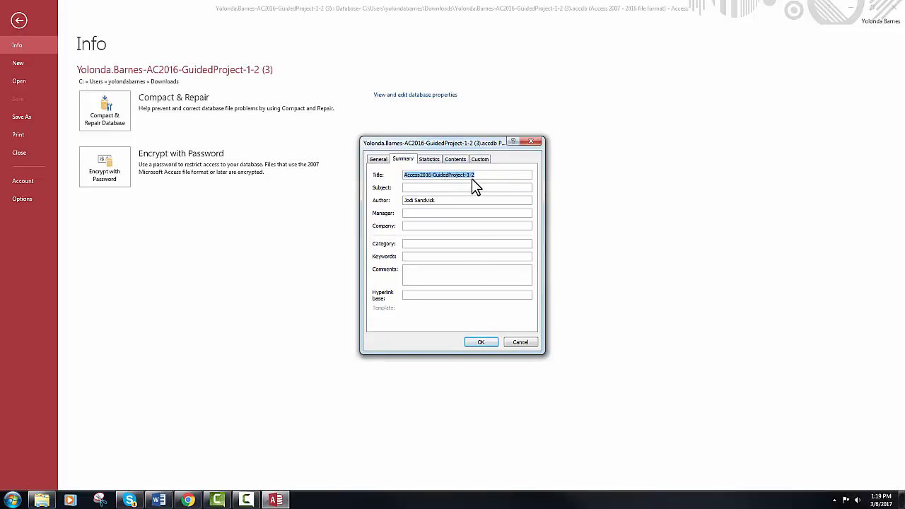
pyautogui.write('American River Members')
pyautogui.moveTo(437, 200); pyautogui.dragTo(396, 198)
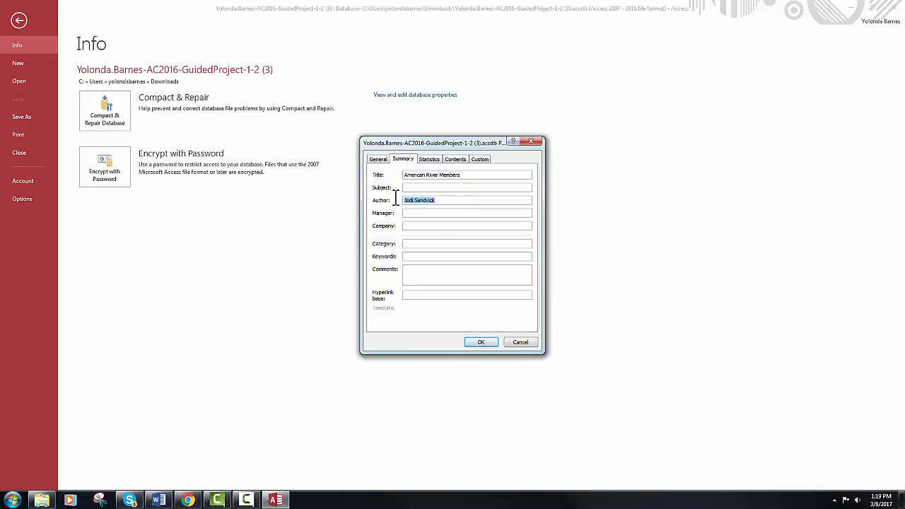
pyautogui.click(416, 226)
pyautogui.write('ARCC')
pyautogui.click(481, 342)
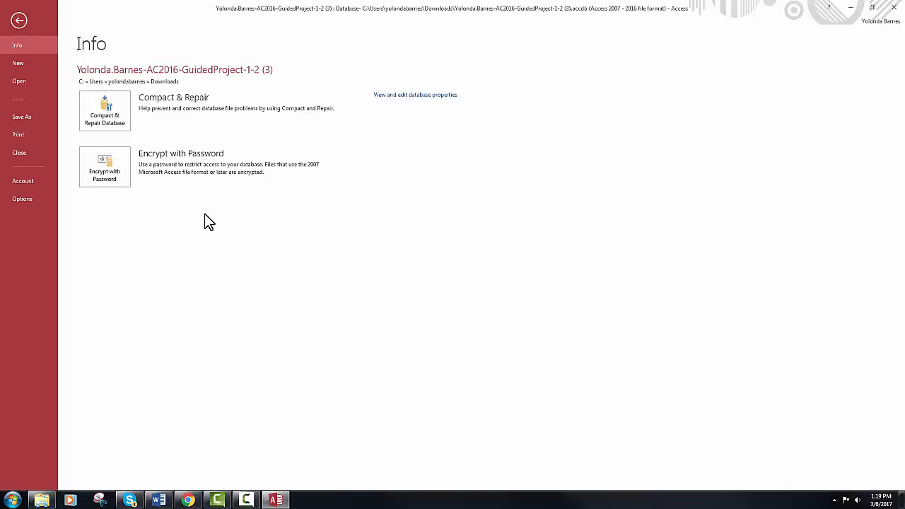
# Save the database as a new Access database in Documents > ADMS 141 > Access
pyautogui.click(29, 119)
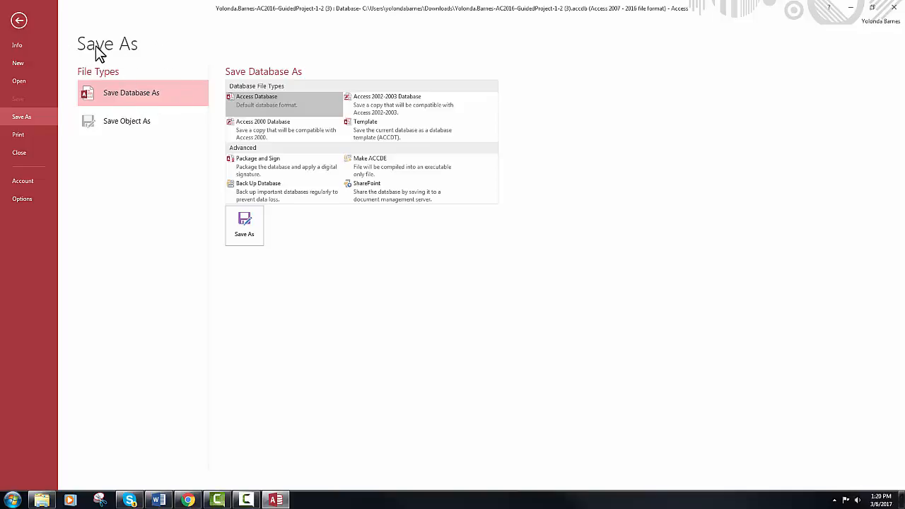
pyautogui.doubleClick(140, 95)
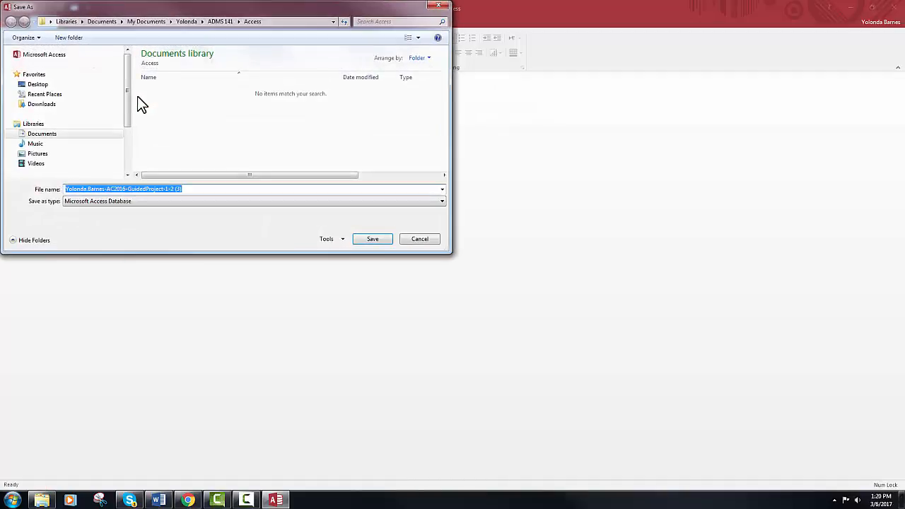
pyautogui.click(76, 133)
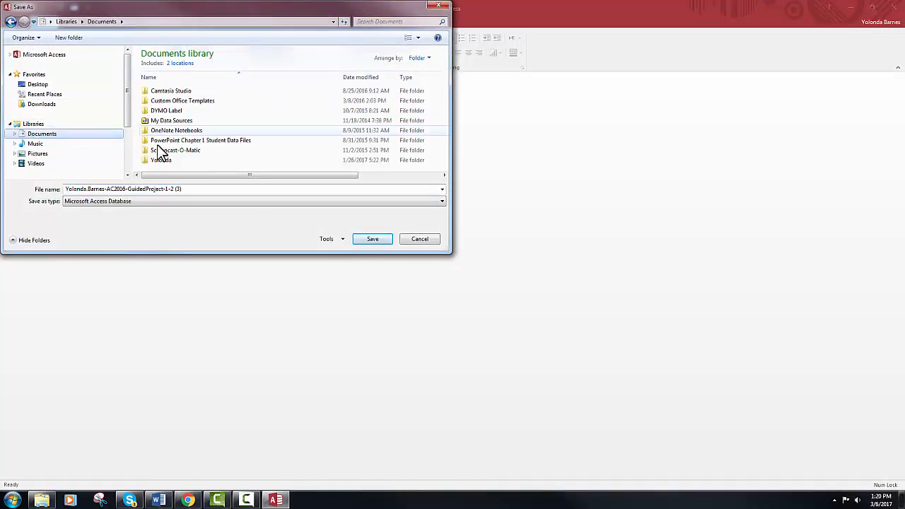
pyautogui.doubleClick(161, 160)
pyautogui.doubleClick(171, 99)
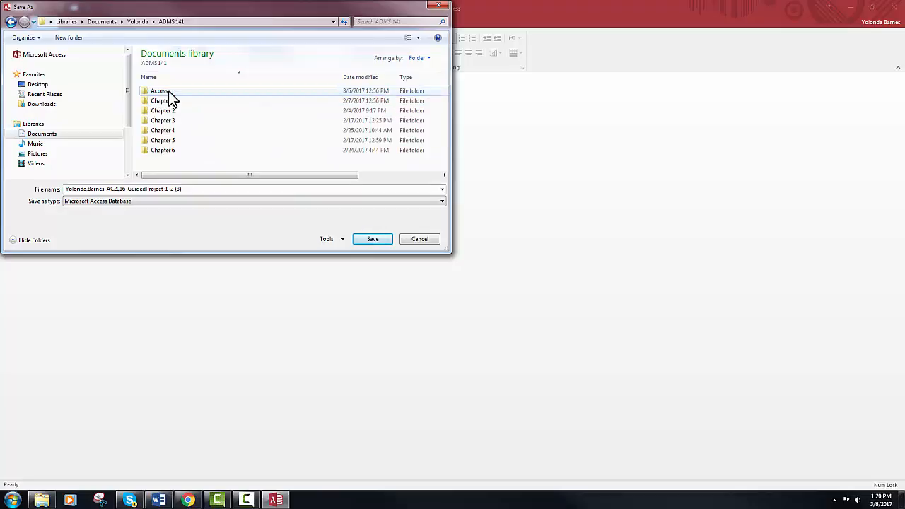
pyautogui.doubleClick(168, 93)
# Remove the (3) suffix from the file name, save the copy, and close Access
pyautogui.click(234, 189)
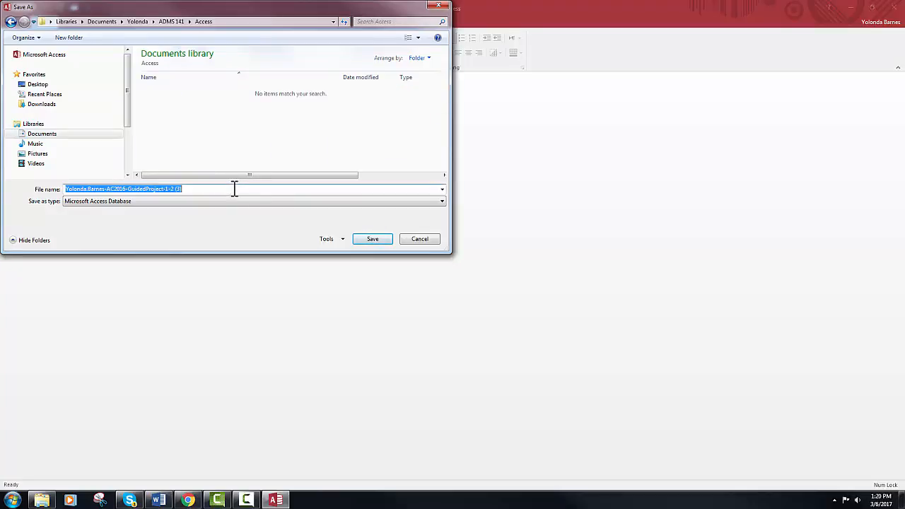
pyautogui.press('End')
pyautogui.hotkey('shift', 'Left')
pyautogui.hotkey('shift', 'Left')
pyautogui.hotkey('shift', 'Left')
pyautogui.press('BackSpace')
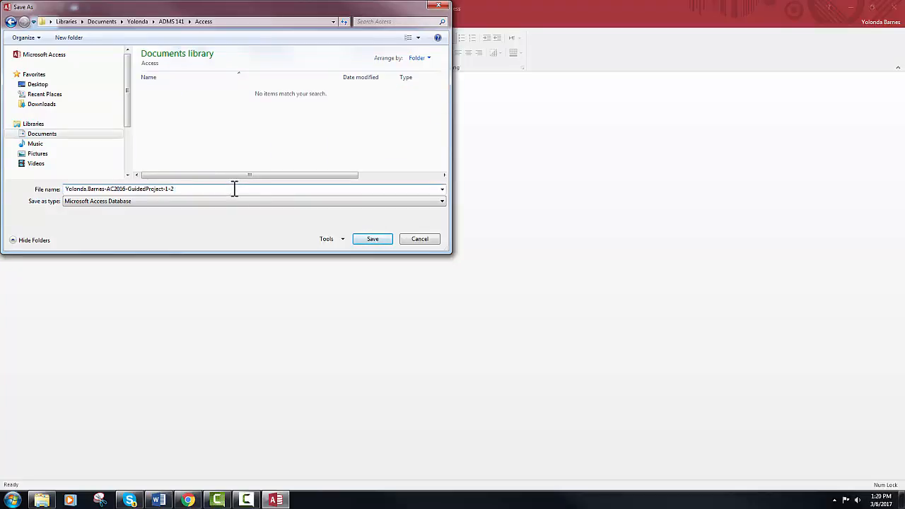
pyautogui.click(365, 238)
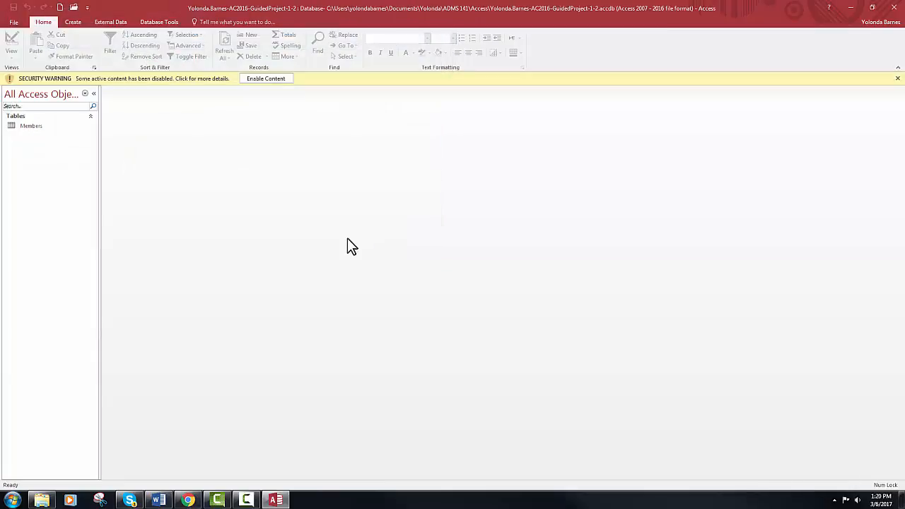
pyautogui.click(896, 7)
# Upload the saved GuidedProject-1-2 .accdb from the Access folder and submit it for grading
pyautogui.click(513, 251)
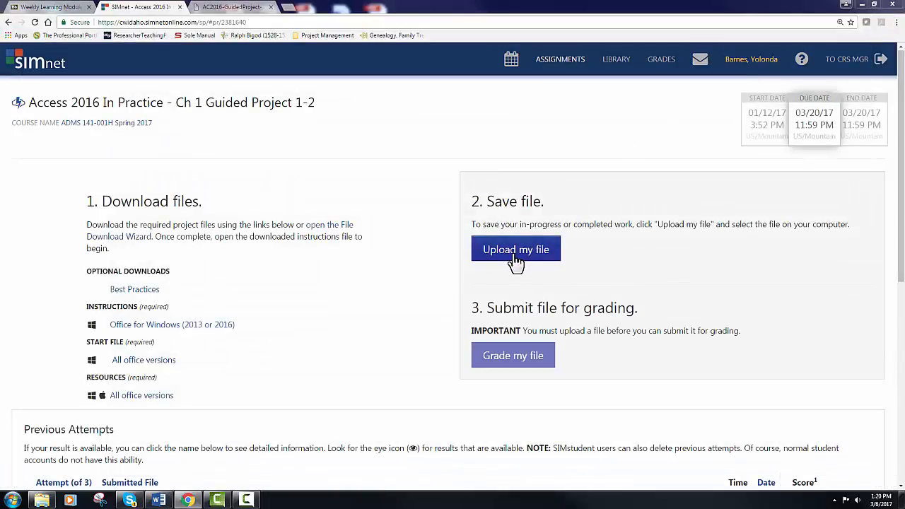
pyautogui.click(177, 101)
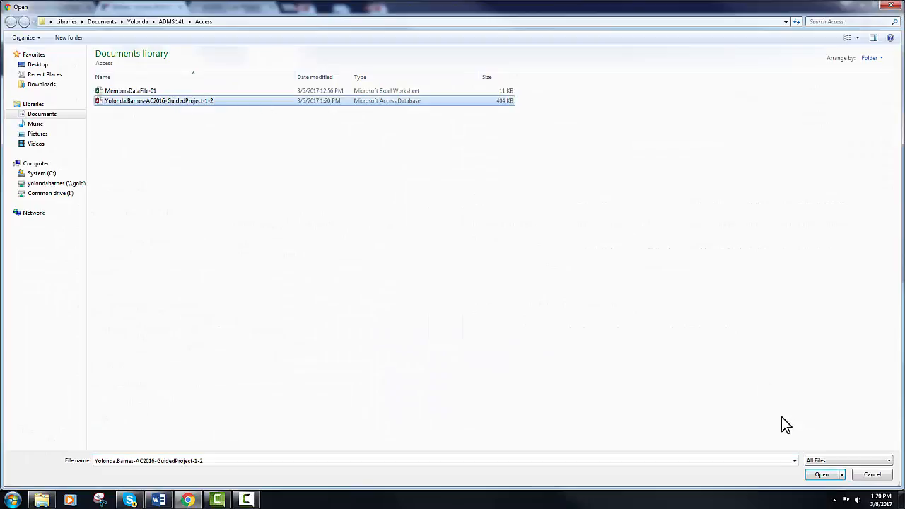
pyautogui.click(821, 475)
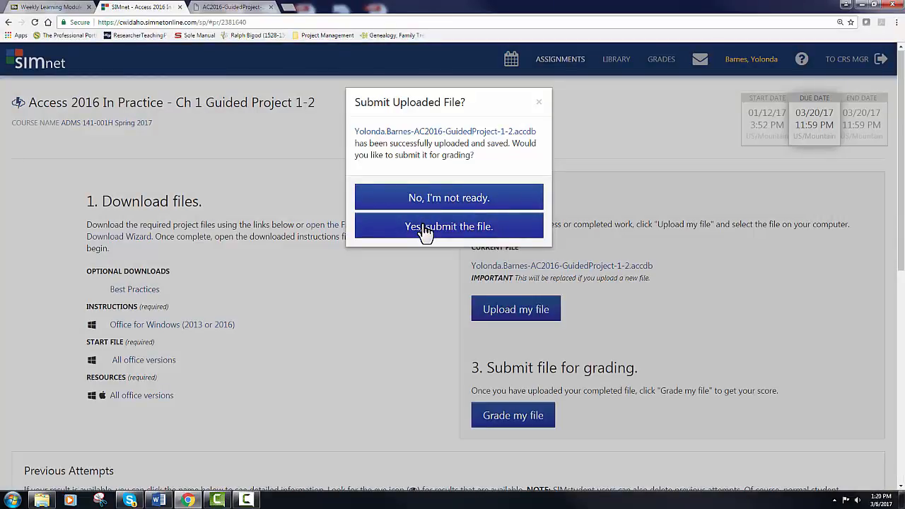
pyautogui.click(424, 229)
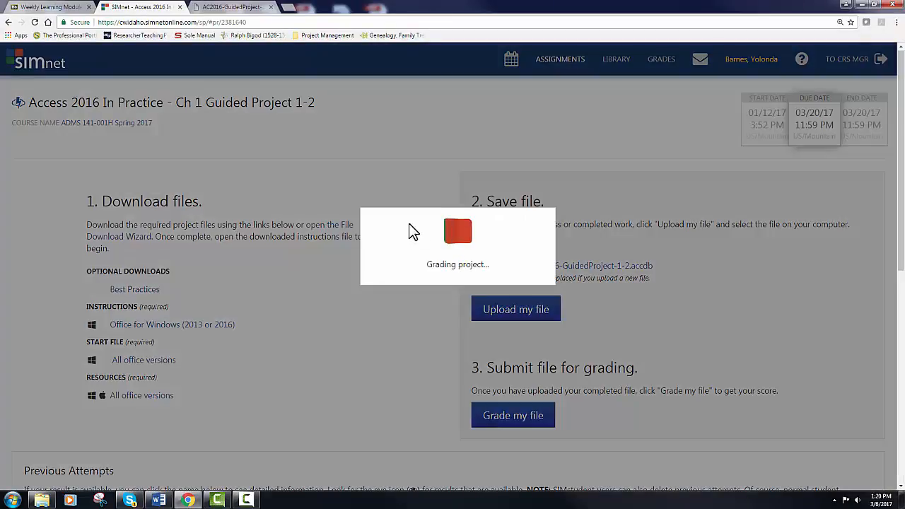